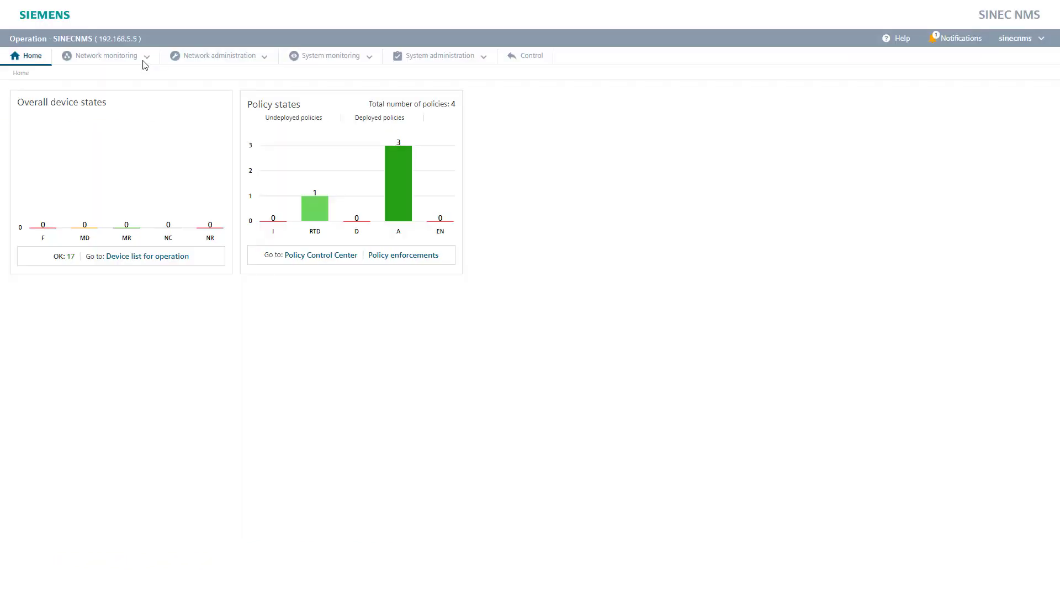
In the monitored device list, check that the SCALANCE XC208 at 192.168.3.30 runs firmware V 4.1.0.
{"action": "left_click", "coordinate": [145, 63]}
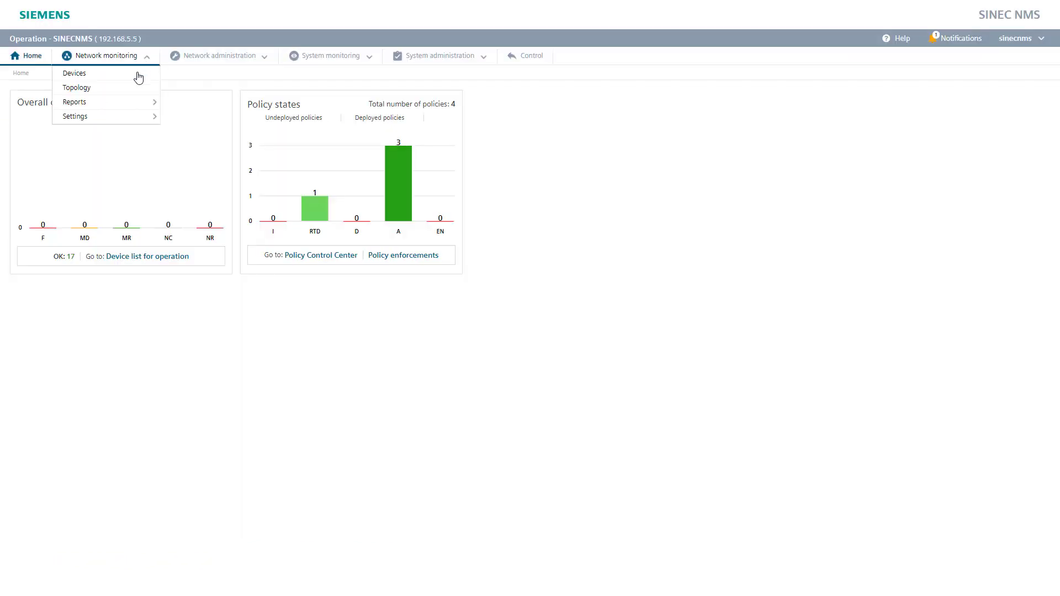
{"action": "left_click", "coordinate": [137, 78]}
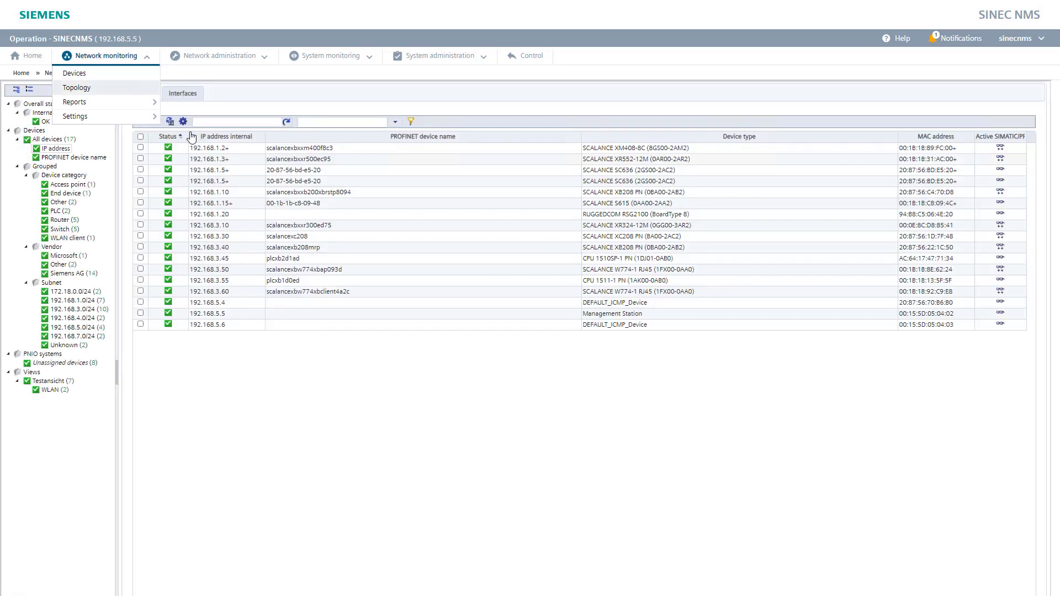
{"action": "double_click", "coordinate": [233, 237]}
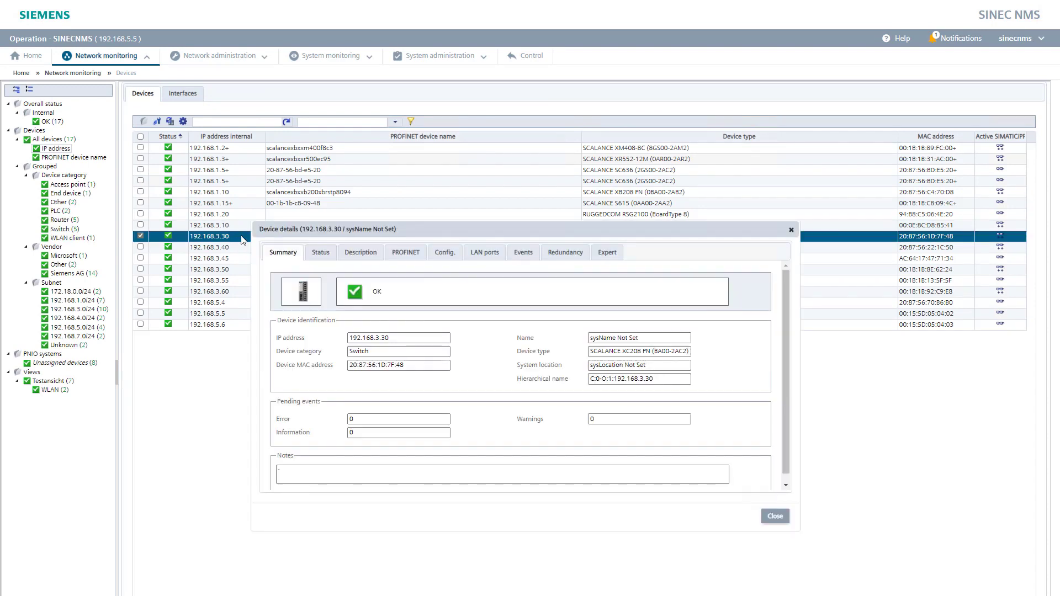
{"action": "left_click", "coordinate": [375, 260]}
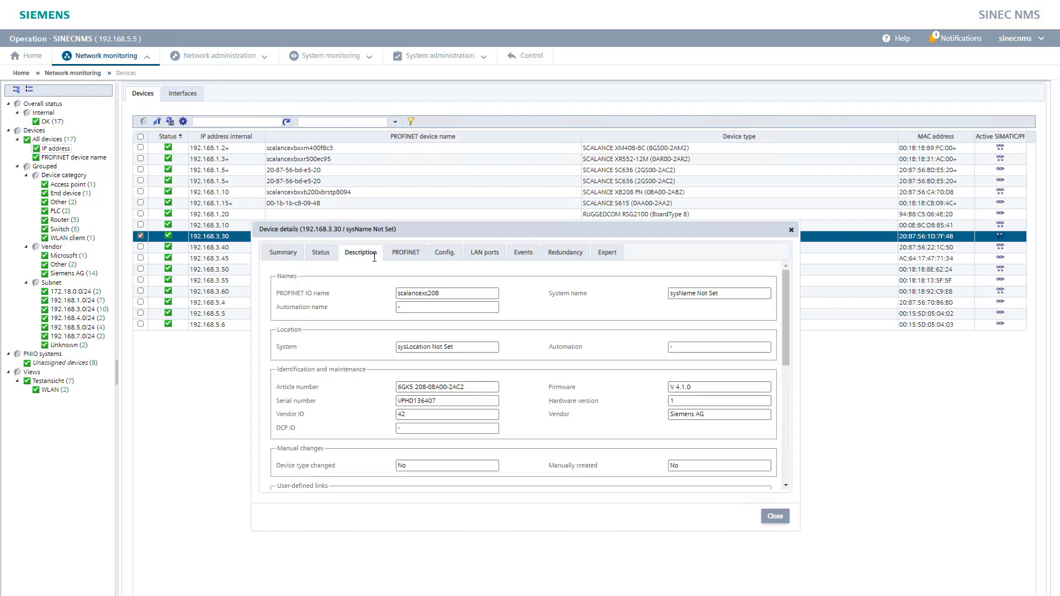
{"action": "left_click", "coordinate": [773, 518]}
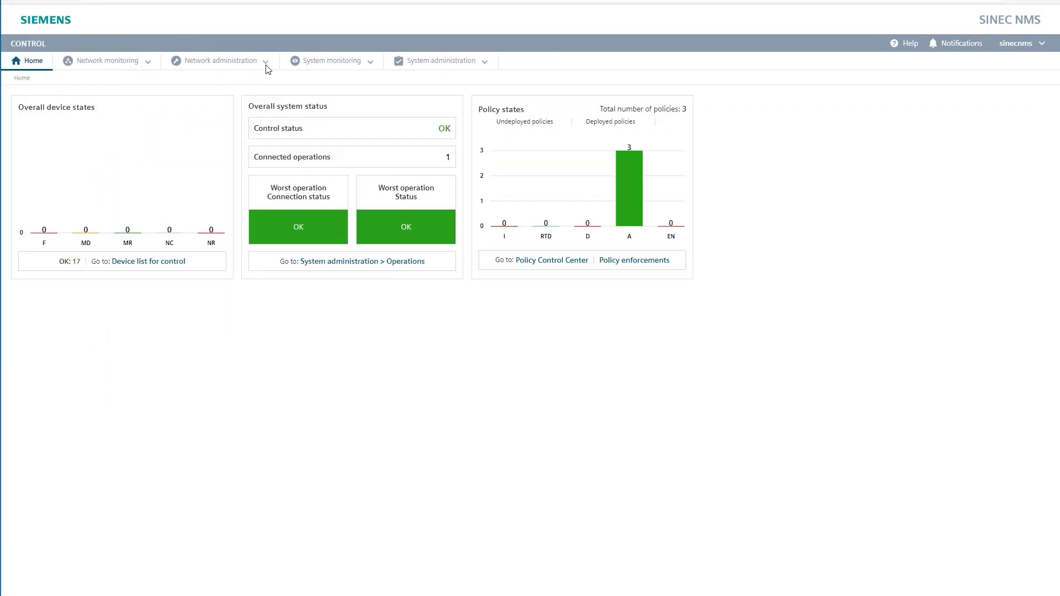
Create a firmware container named 'FW Scalance XC200' holding the V04.02 firmware file.
{"action": "left_click", "coordinate": [265, 69]}
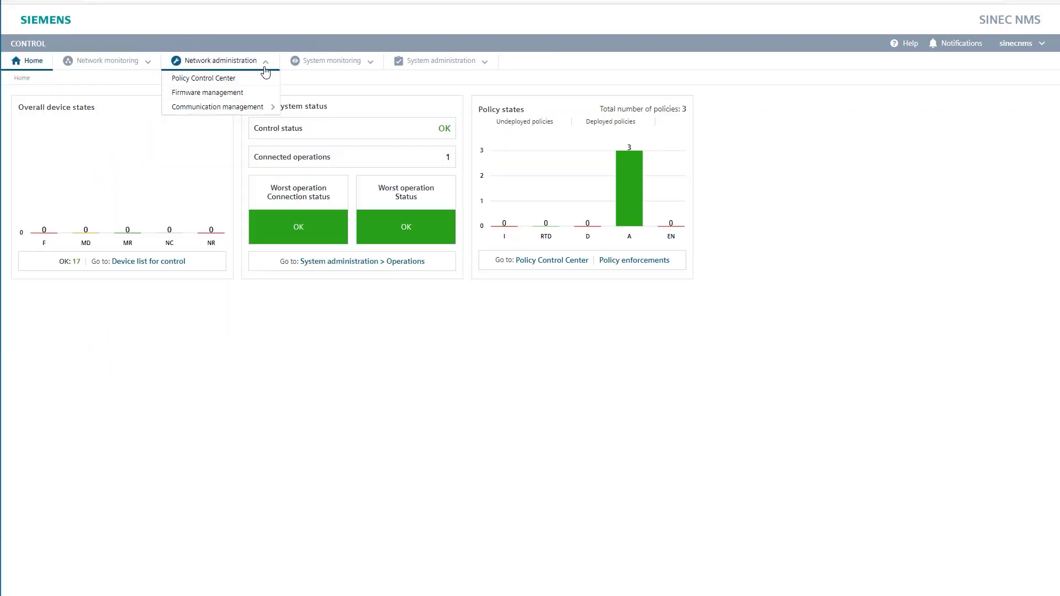
{"action": "left_click", "coordinate": [262, 97]}
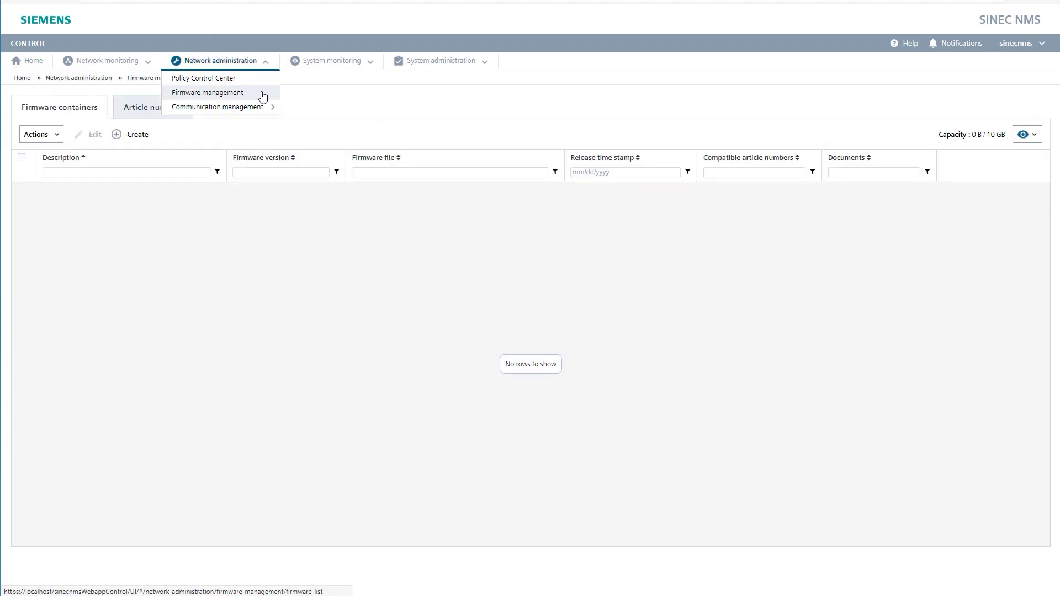
{"action": "left_click", "coordinate": [143, 136]}
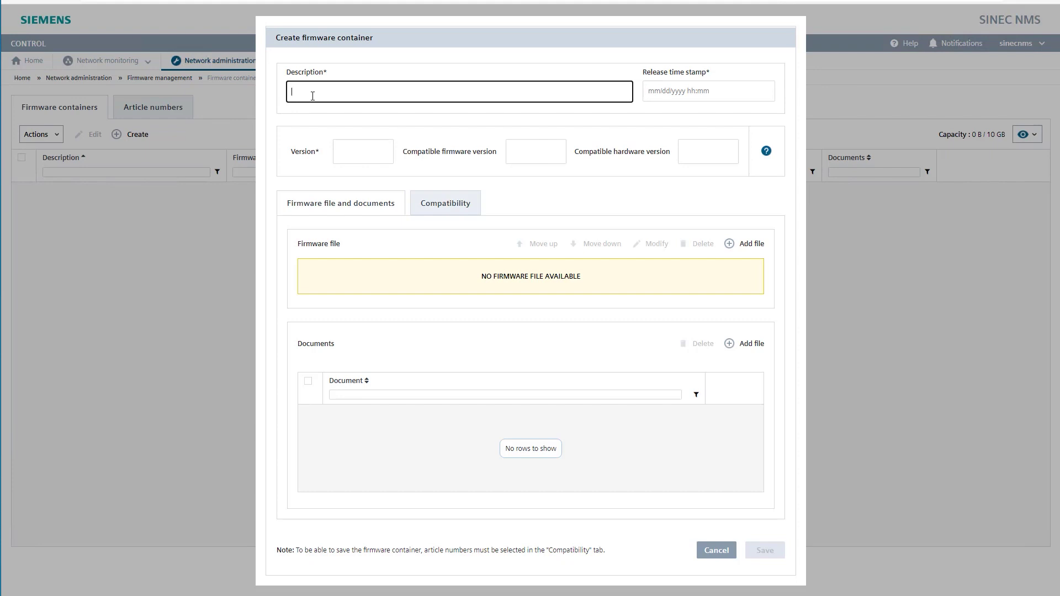
{"action": "type", "text": "FW Scalance XC200"}
{"action": "left_click", "coordinate": [729, 247]}
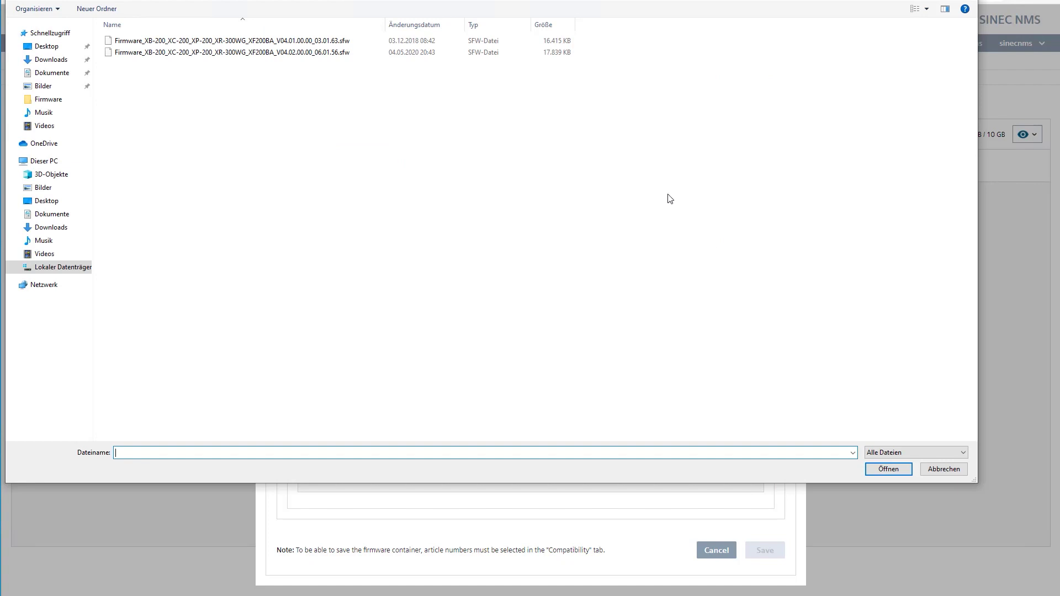
{"action": "left_click", "coordinate": [428, 54]}
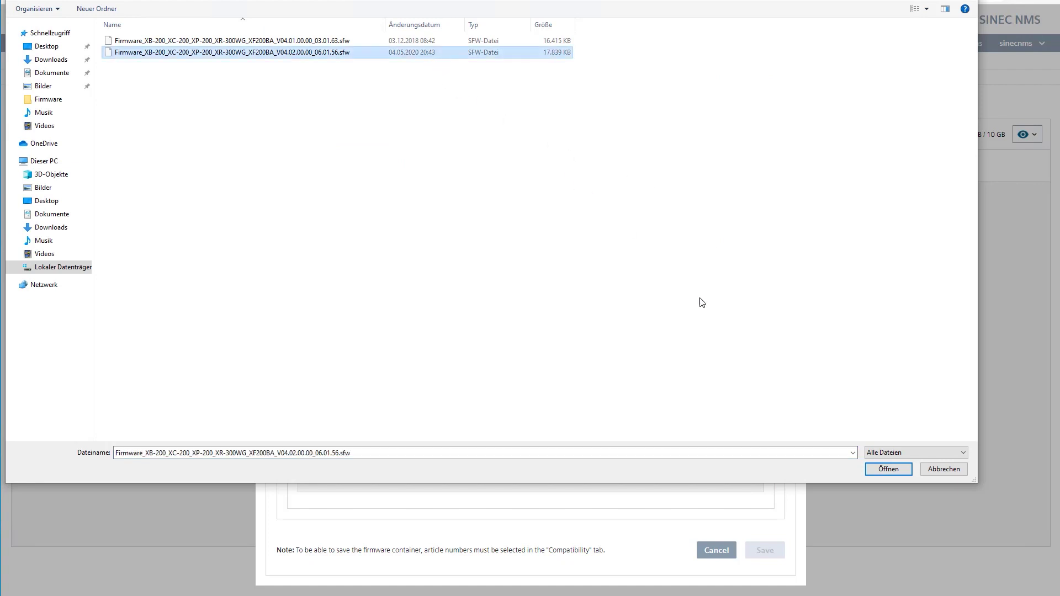
{"action": "left_click", "coordinate": [881, 471]}
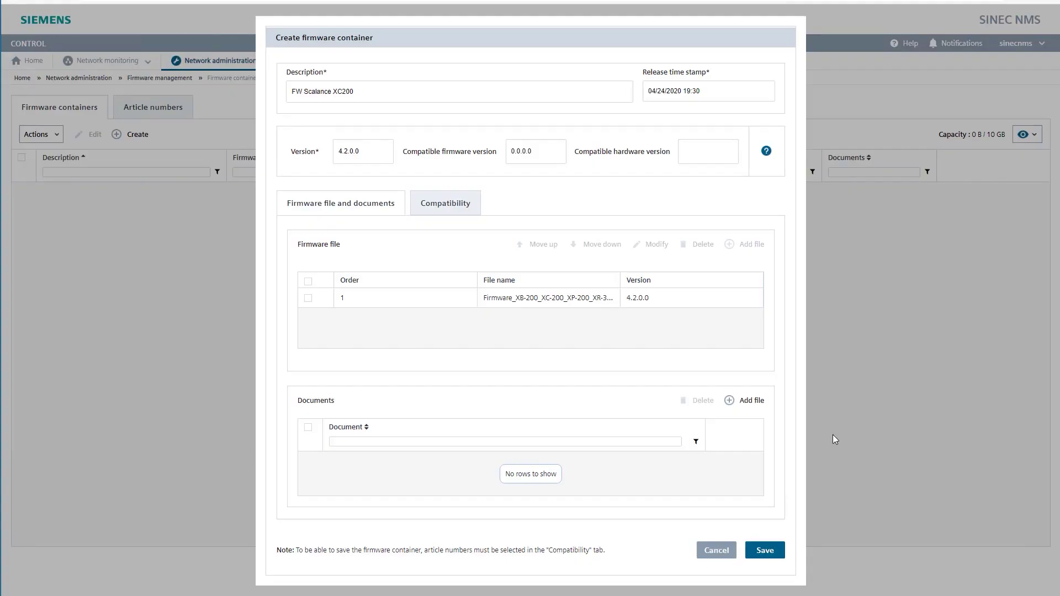
Mark all 65 article numbers as compatible and save the container.
{"action": "left_click", "coordinate": [460, 209]}
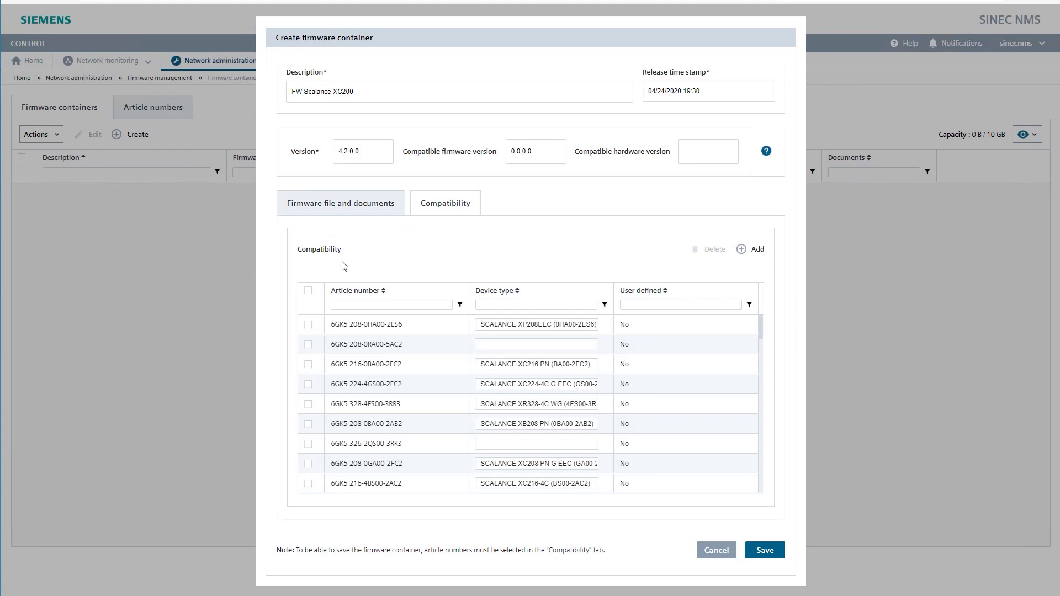
{"action": "left_click", "coordinate": [308, 291]}
{"action": "scroll", "coordinate": [313, 362], "scroll_direction": "down", "scroll_amount": 10}
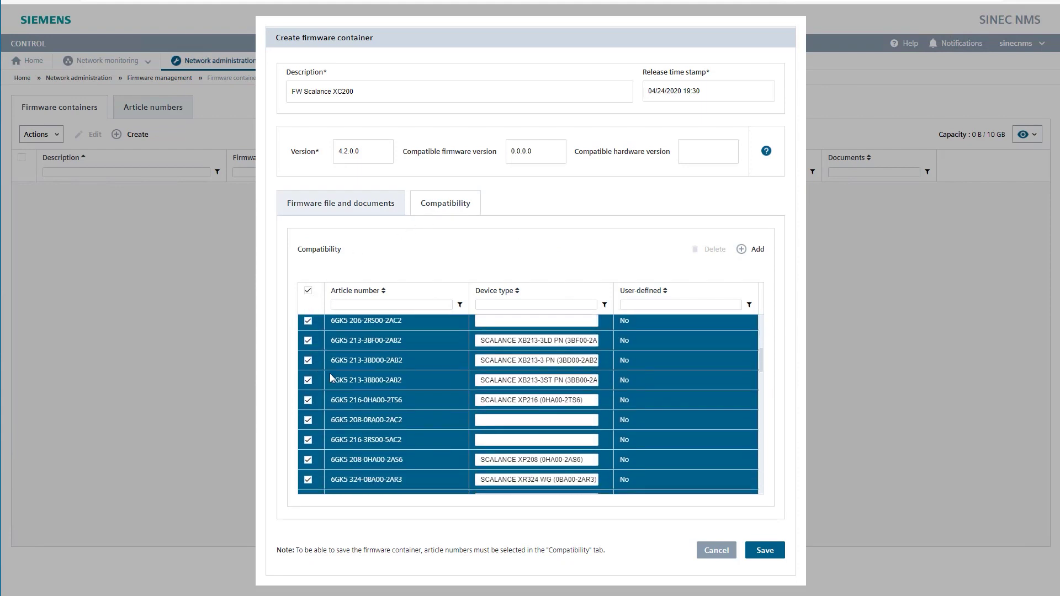
{"action": "left_click", "coordinate": [754, 560]}
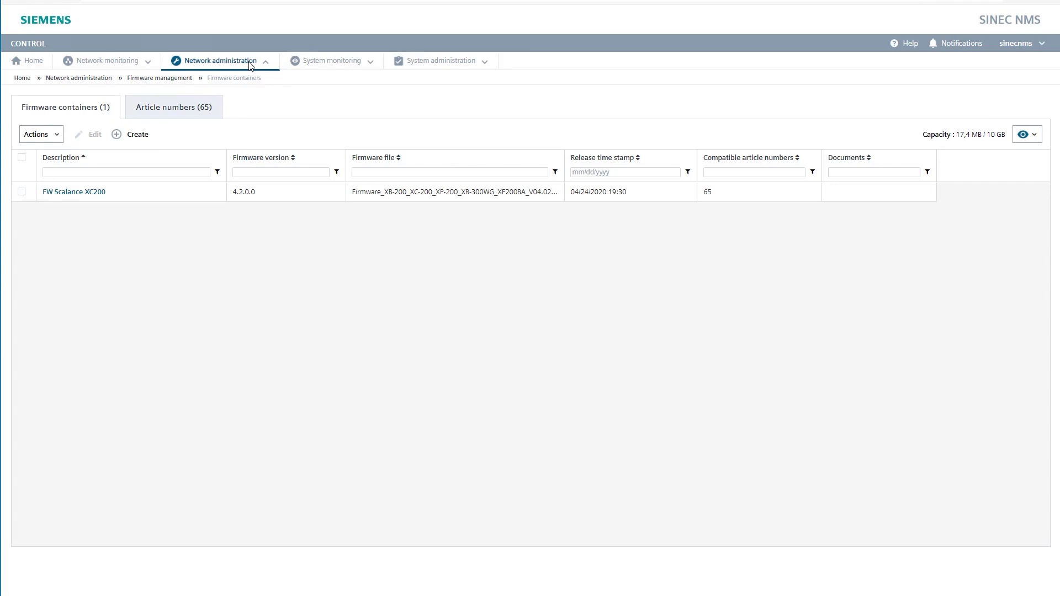
Start a new policy 'FW Update Scalance XC' in Policy Control Center with role Super Admin.
{"action": "left_click", "coordinate": [262, 61]}
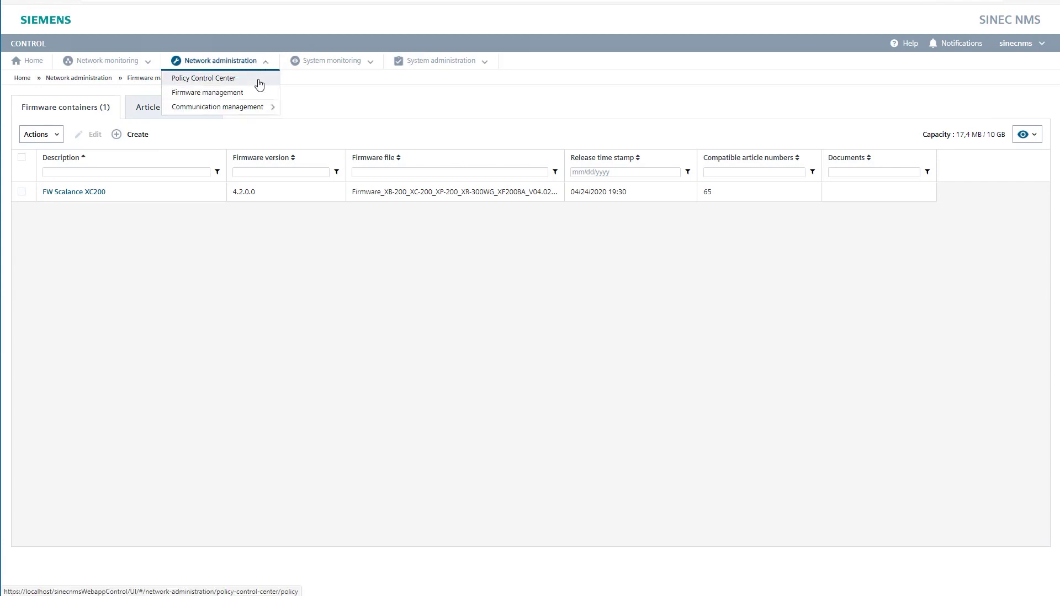
{"action": "left_click", "coordinate": [256, 80]}
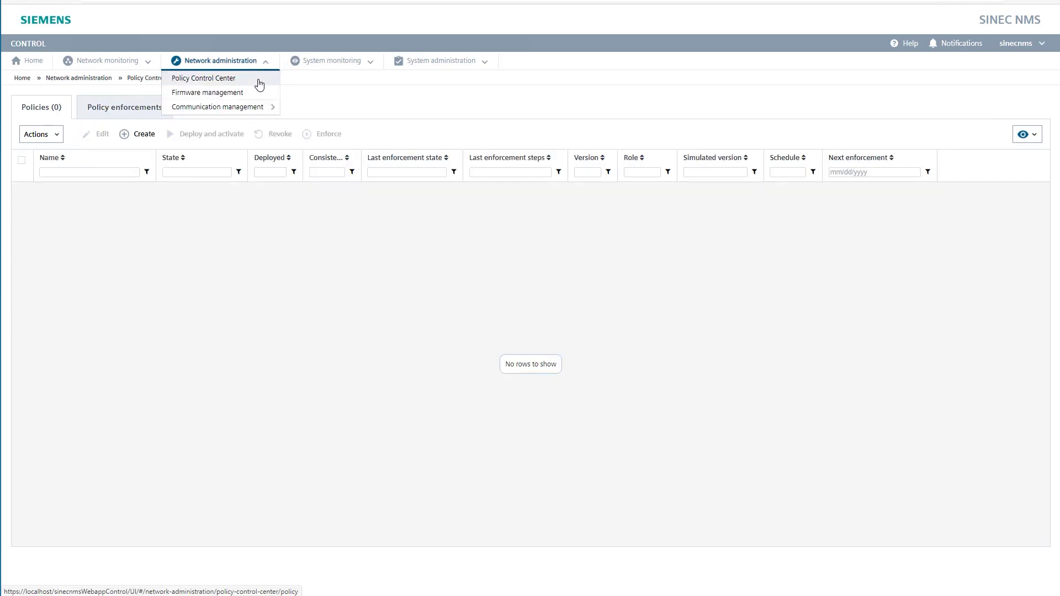
{"action": "left_click", "coordinate": [145, 135]}
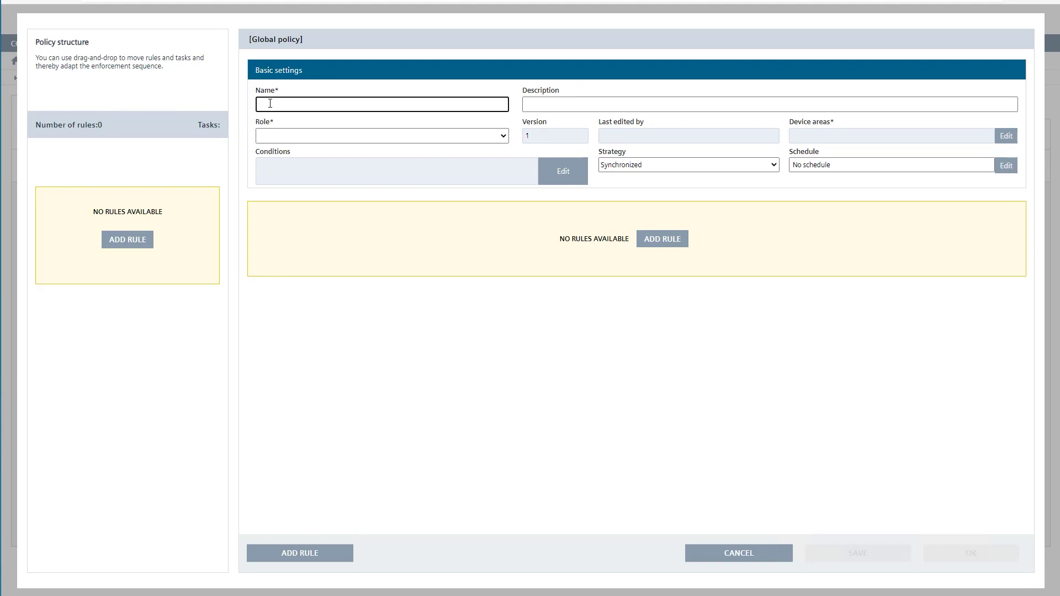
{"action": "type", "text": "FW Update Scalan"}
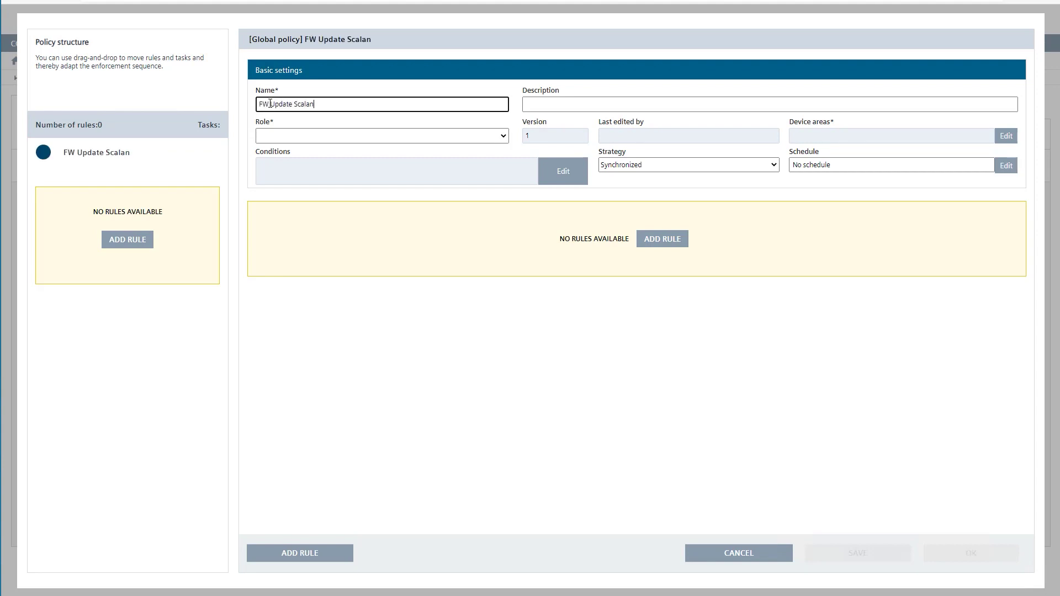
{"action": "type", "text": "ce XC"}
{"action": "left_click", "coordinate": [350, 137]}
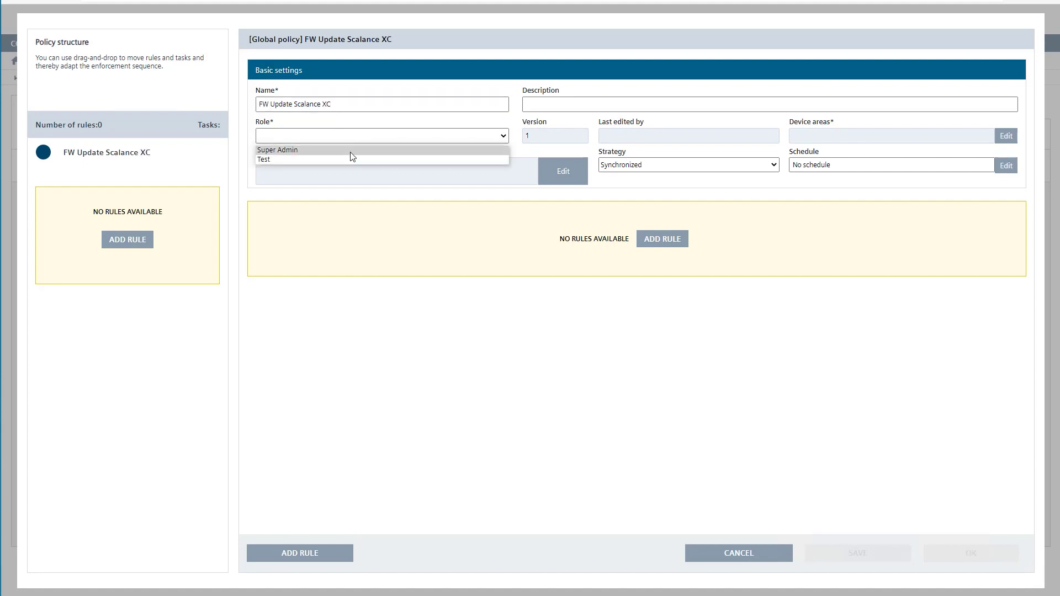
{"action": "left_click", "coordinate": [351, 151]}
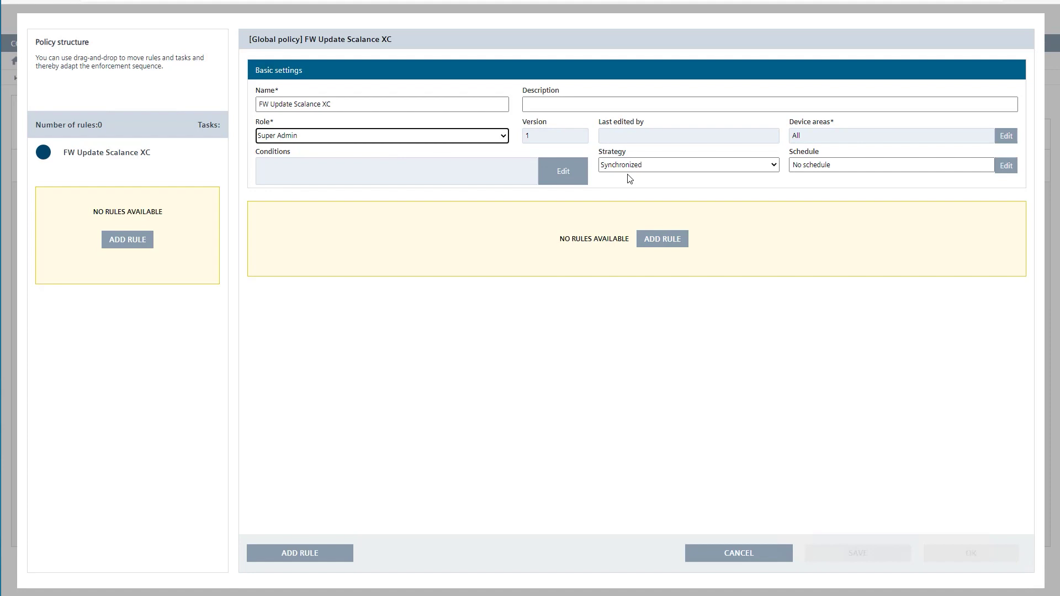
Schedule the policy to run once at 11/12/2020 17:04.
{"action": "left_click", "coordinate": [1005, 167]}
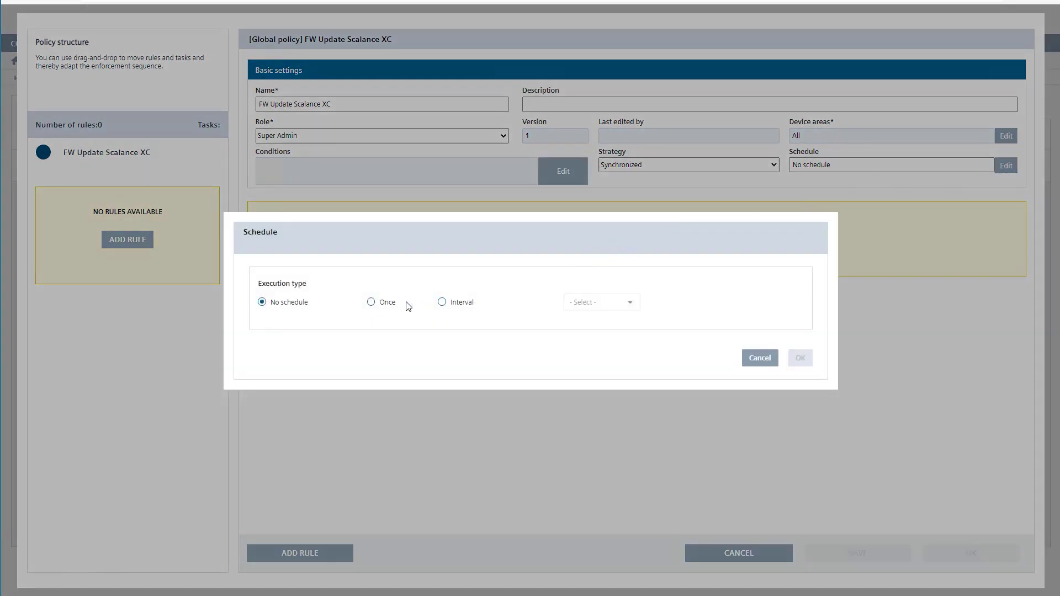
{"action": "left_click", "coordinate": [389, 305]}
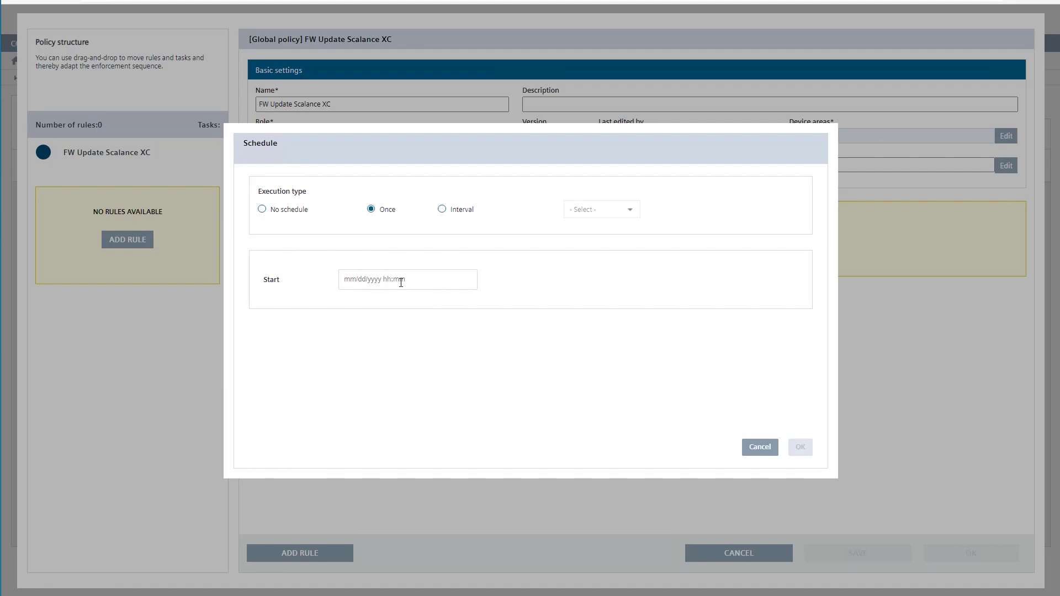
{"action": "left_click", "coordinate": [399, 281]}
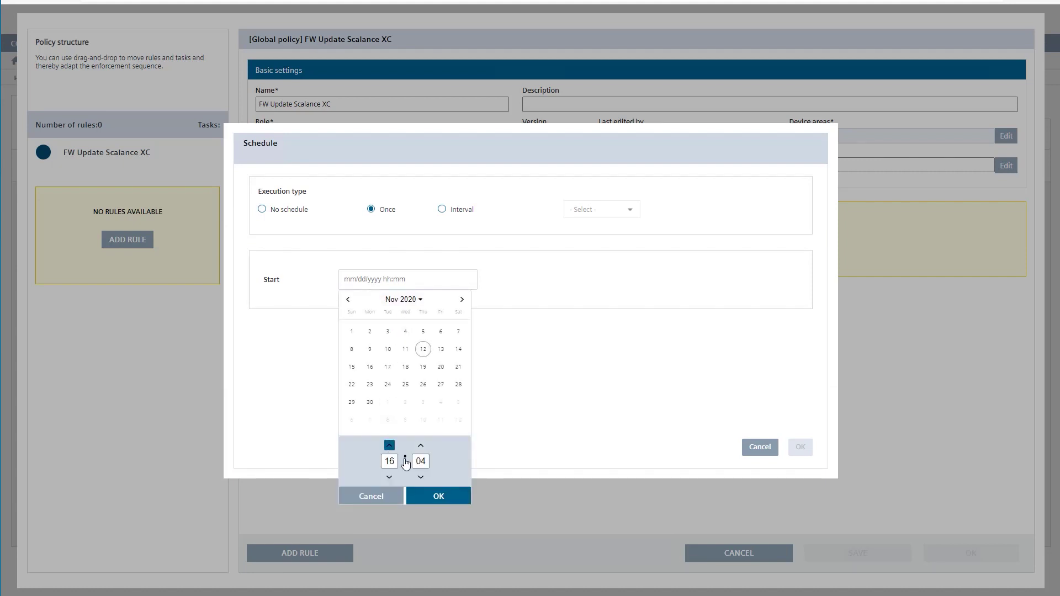
{"action": "left_click", "coordinate": [435, 497]}
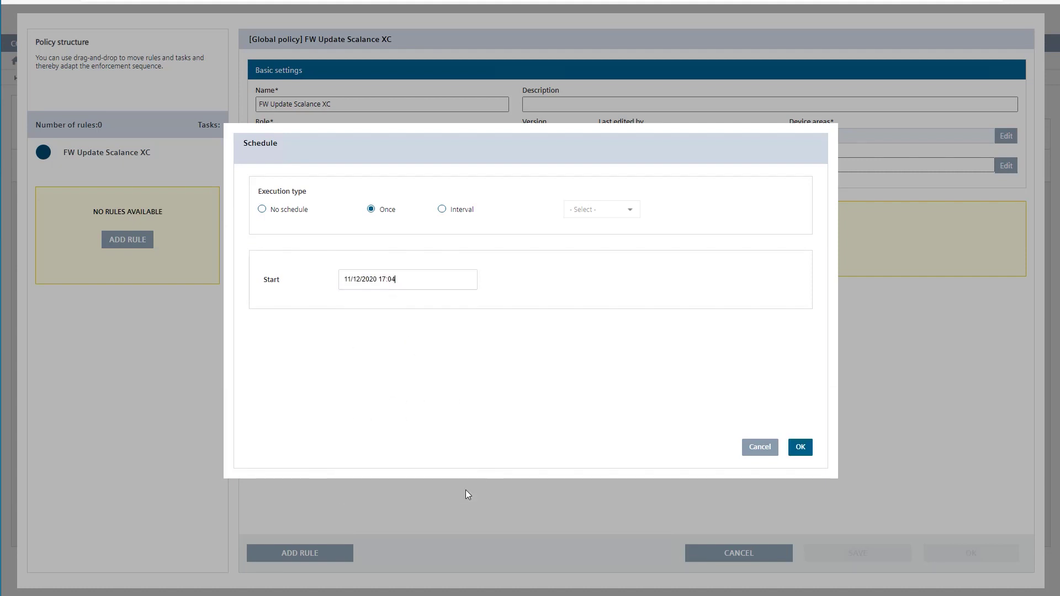
Confirm the one-time schedule and add the condition DEVICE_TYPE CONTAINS 'scalance xc'.
{"action": "left_click", "coordinate": [797, 452]}
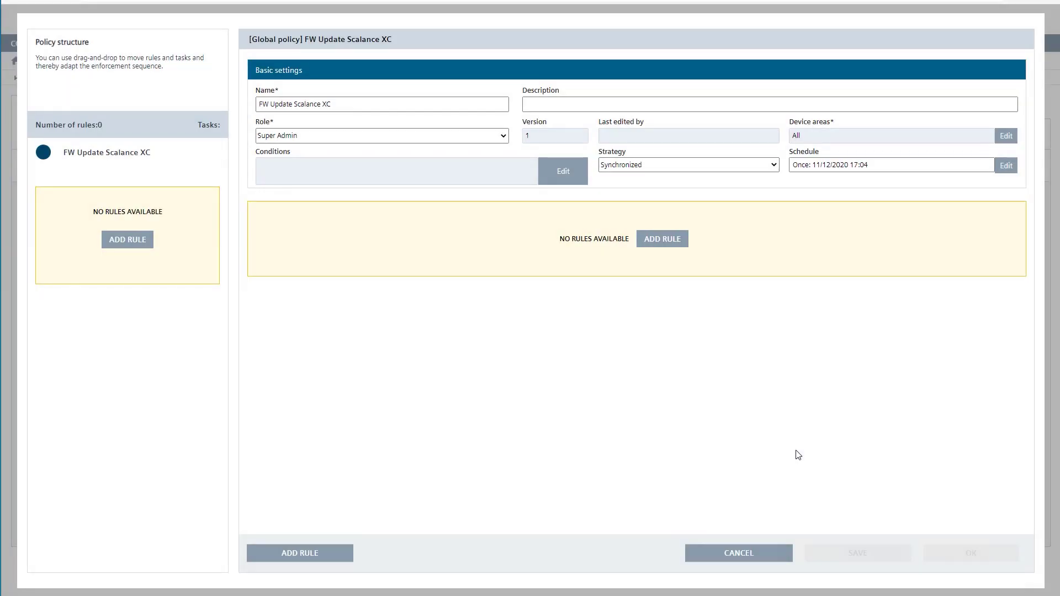
{"action": "left_click", "coordinate": [579, 182]}
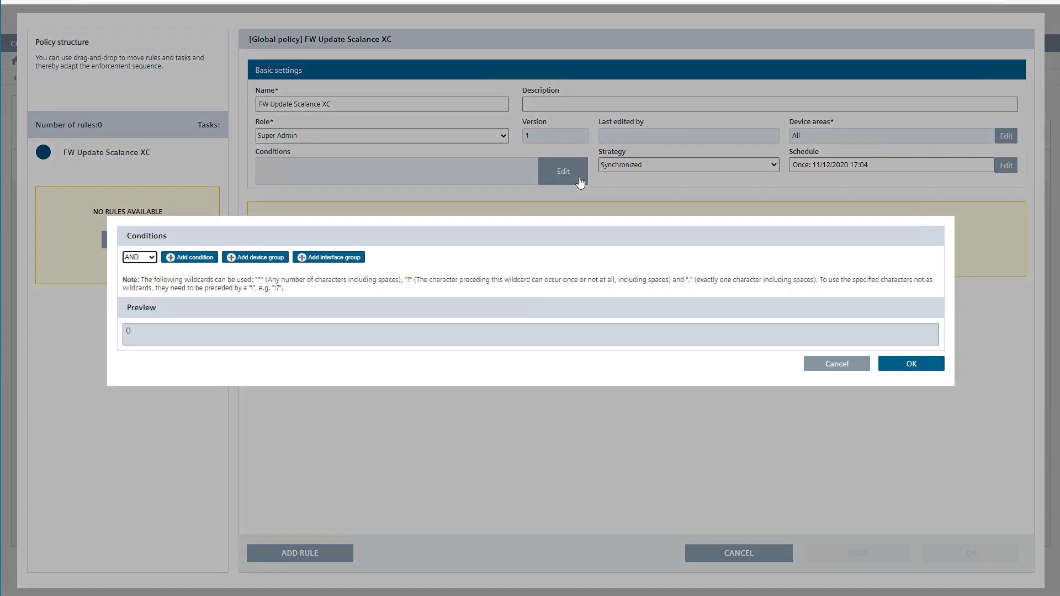
{"action": "left_click", "coordinate": [200, 258]}
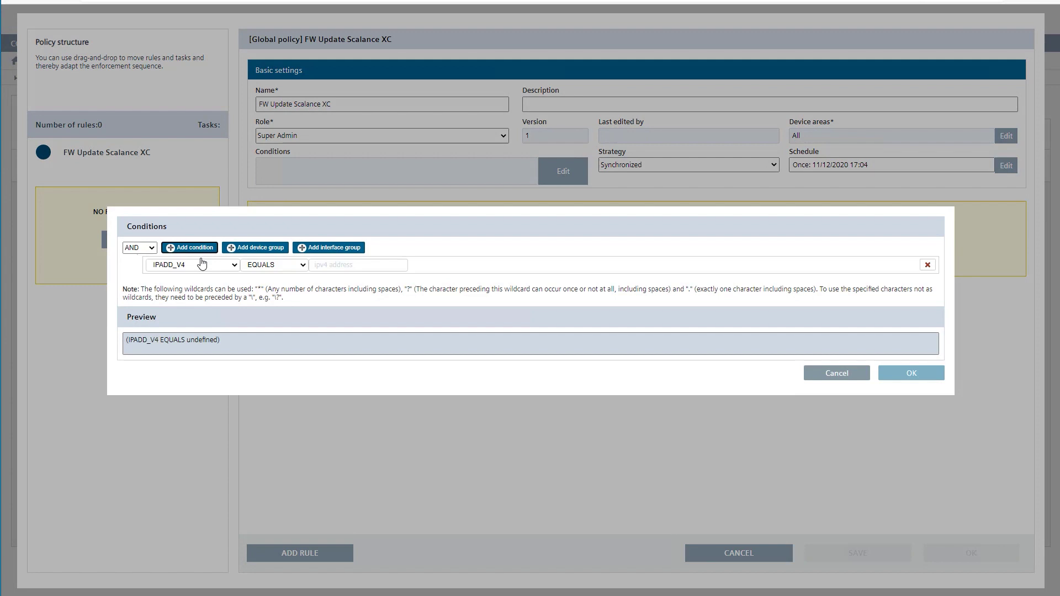
{"action": "left_click", "coordinate": [202, 264]}
{"action": "left_click", "coordinate": [203, 405]}
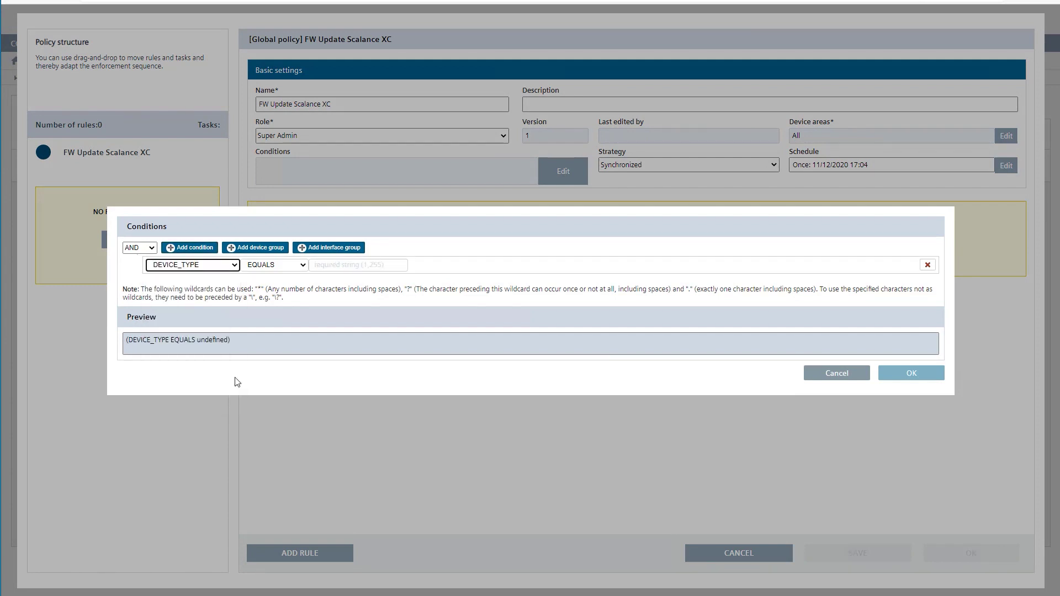
{"action": "left_click", "coordinate": [288, 269]}
{"action": "left_click", "coordinate": [298, 286]}
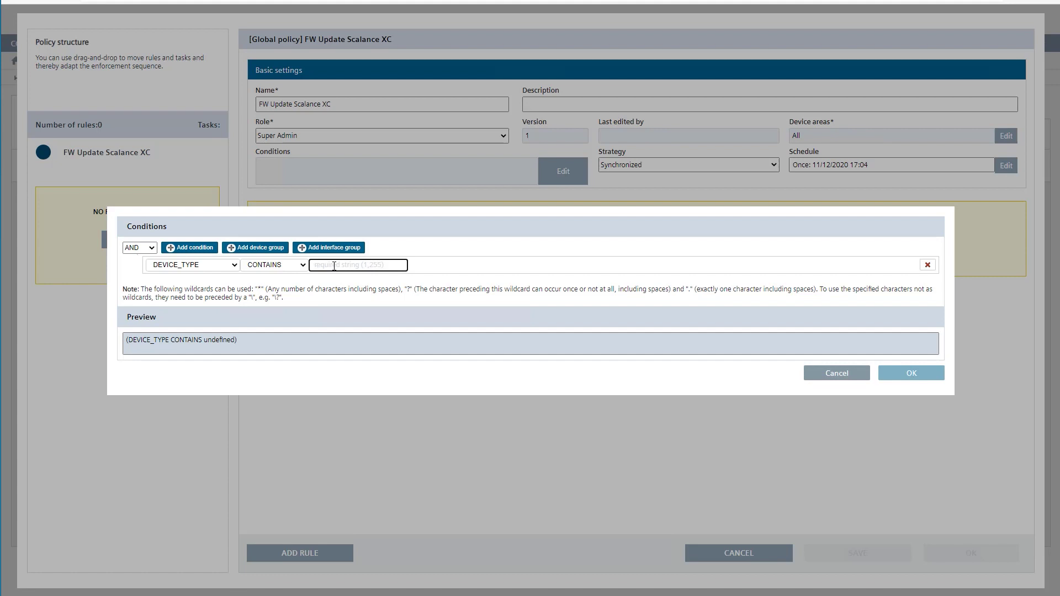
{"action": "type", "text": "scalance xc"}
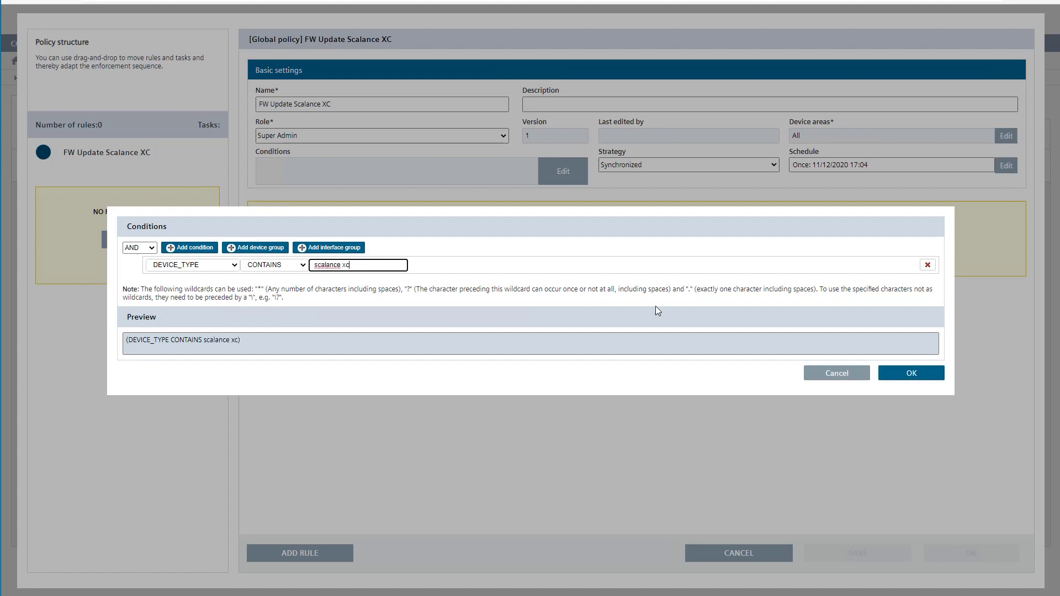
{"action": "left_click", "coordinate": [890, 368]}
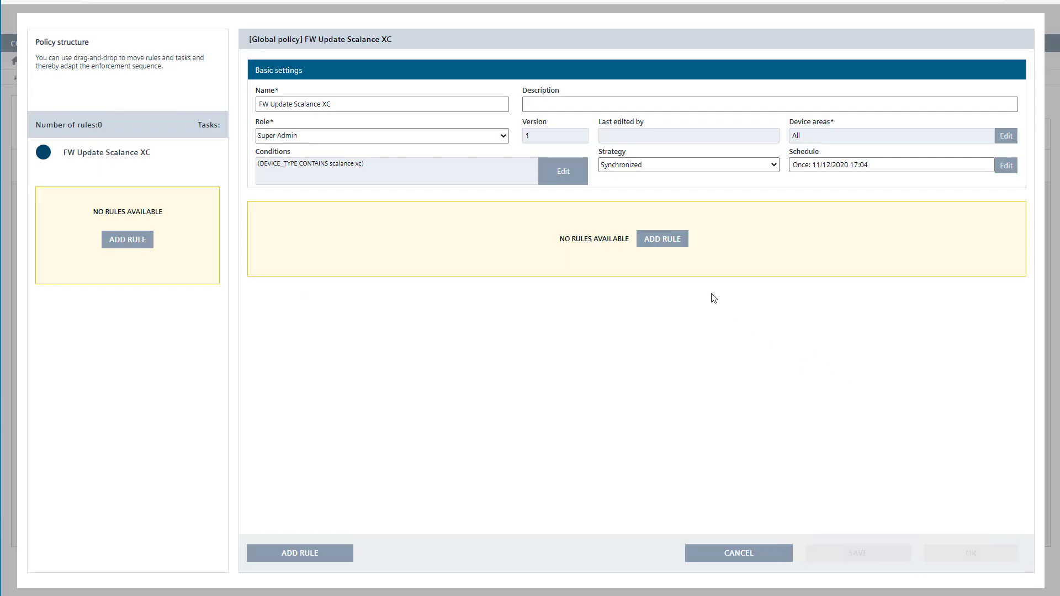
Add a rule named 'Load FW' to the policy.
{"action": "left_click", "coordinate": [657, 239]}
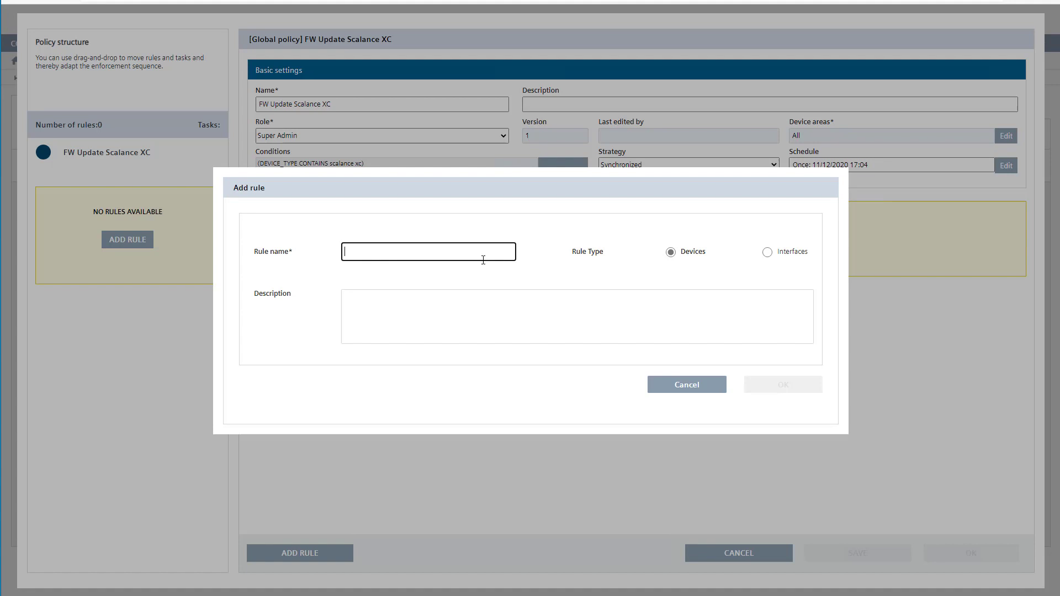
{"action": "type", "text": "Loa"}
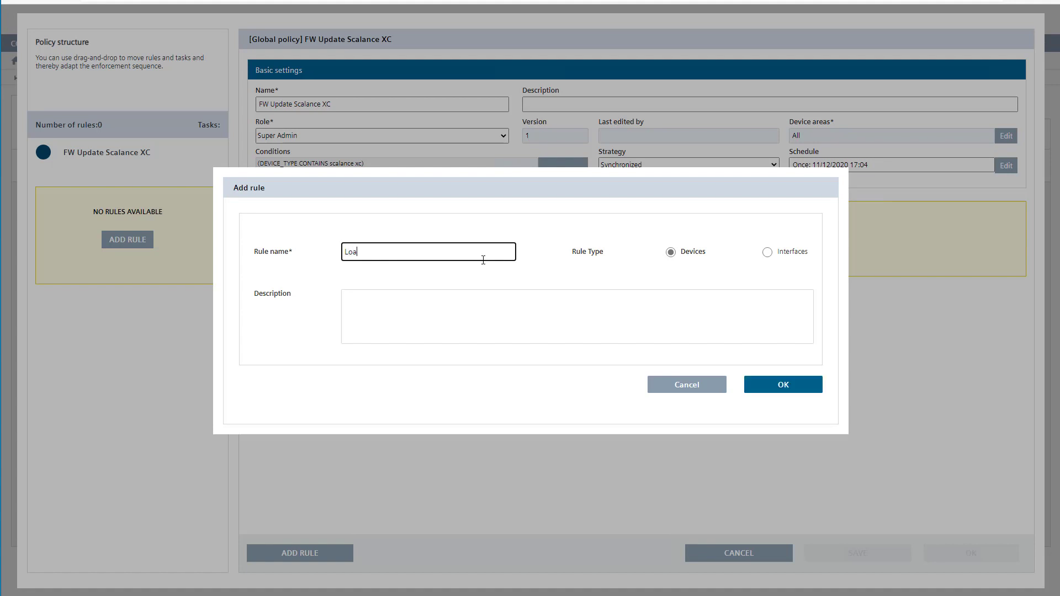
{"action": "type", "text": "d FW"}
{"action": "left_click", "coordinate": [751, 382]}
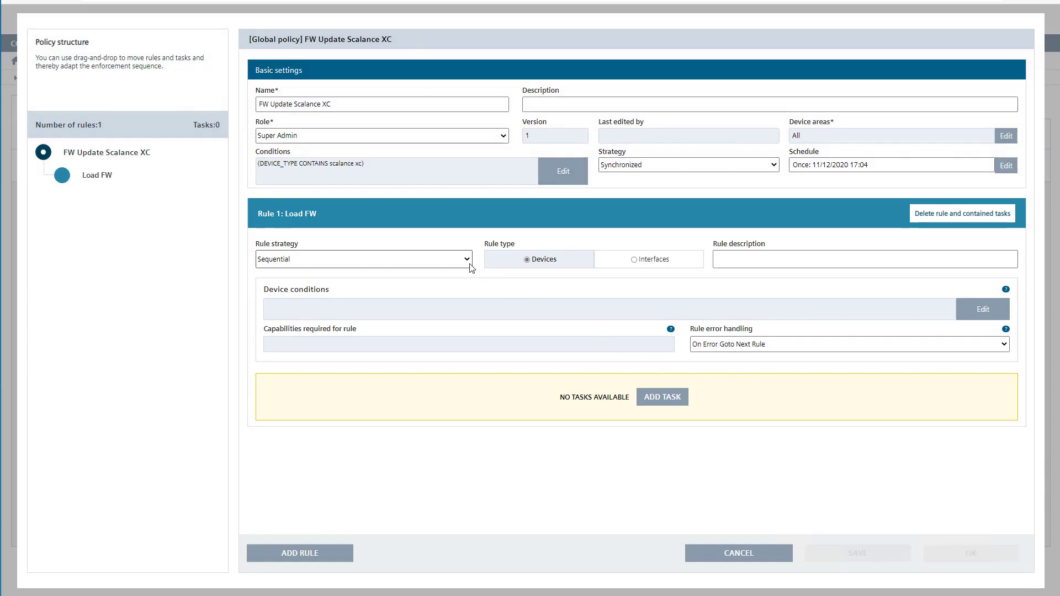
Give Load FW a Load firmware to device task set to use the latest firmware.
{"action": "left_click", "coordinate": [662, 408]}
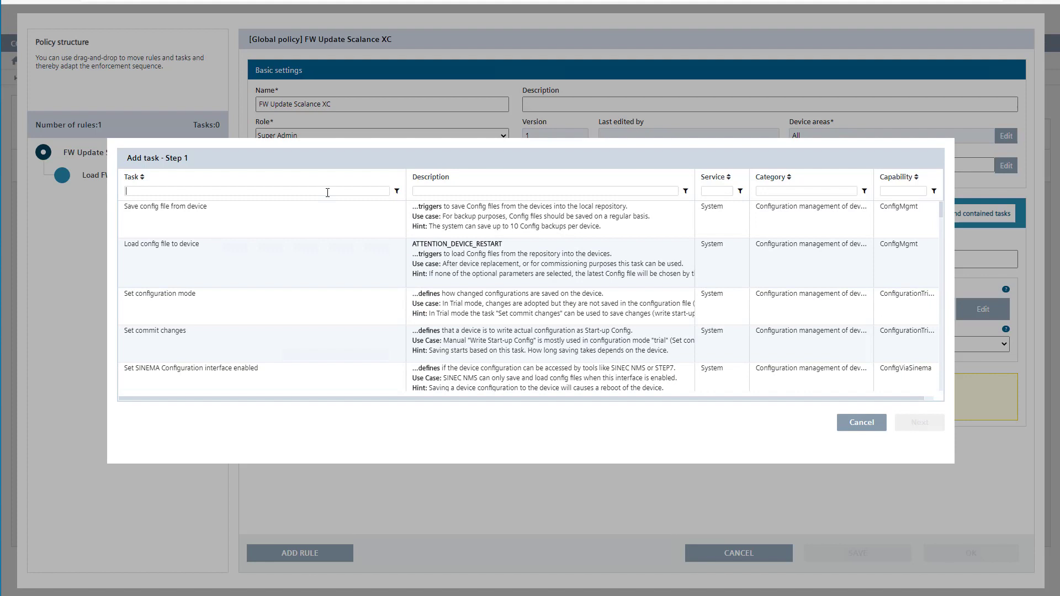
{"action": "left_click", "coordinate": [327, 192]}
{"action": "type", "text": "Load Firmware"}
{"action": "left_click", "coordinate": [315, 217]}
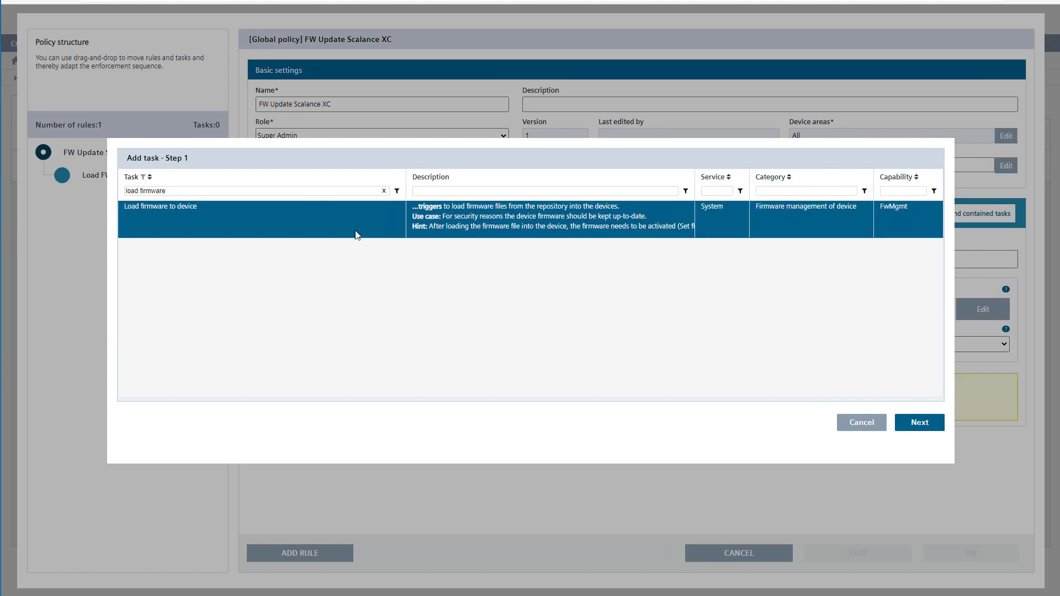
{"action": "left_click", "coordinate": [916, 423]}
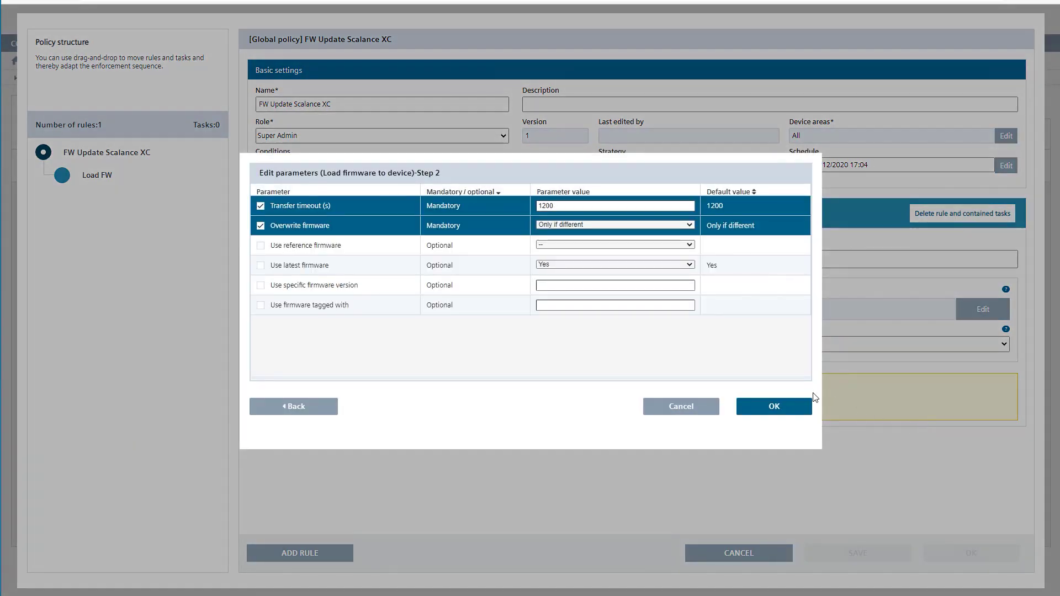
{"action": "left_click", "coordinate": [261, 267]}
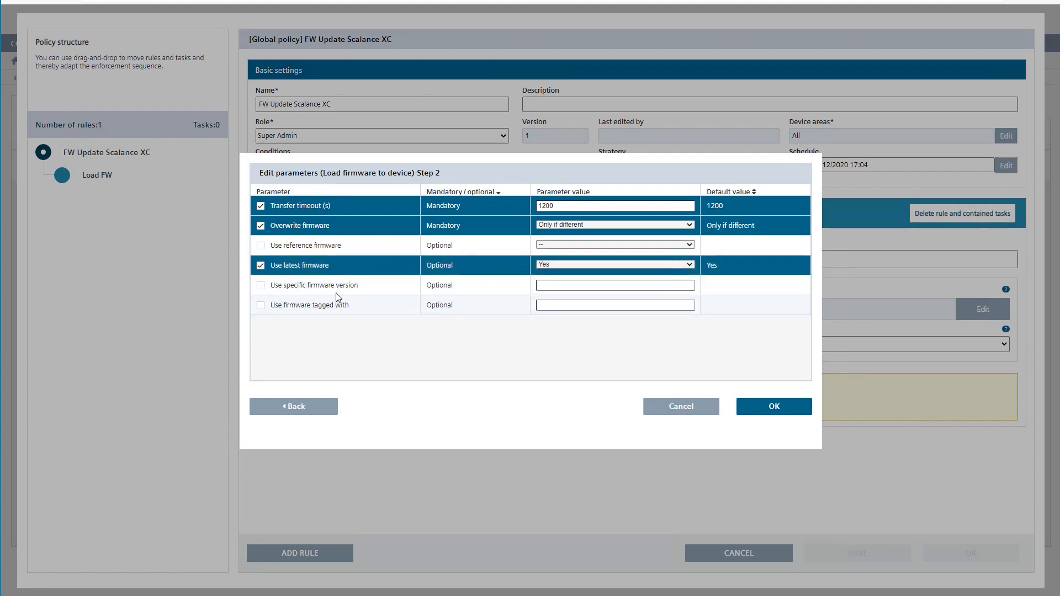
Confirm the Load FW task, then add rule 'Set FW' with a Path based strategy.
{"action": "left_click", "coordinate": [752, 412]}
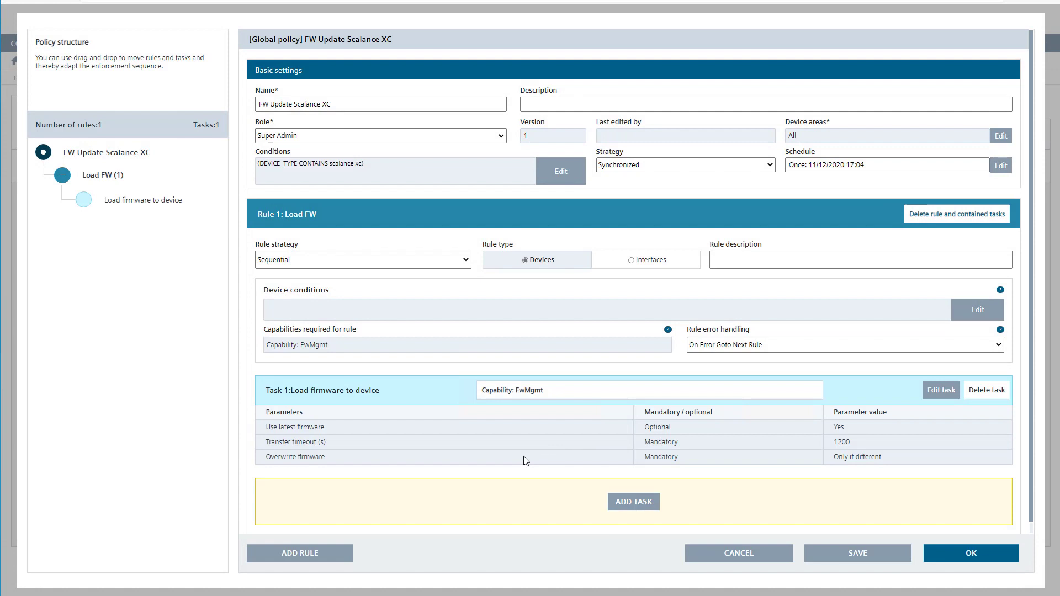
{"action": "left_click", "coordinate": [350, 554]}
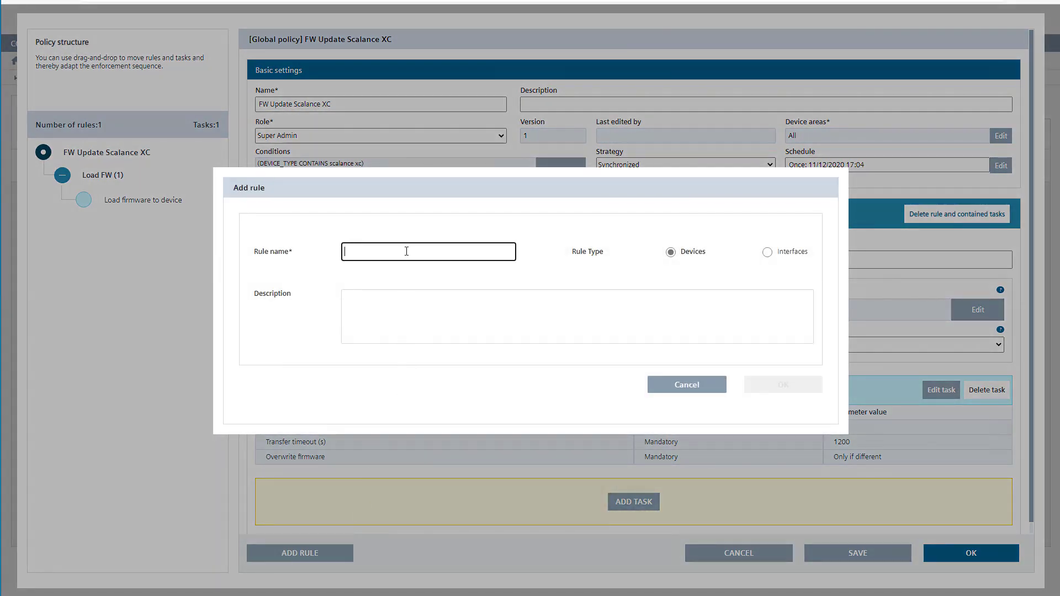
{"action": "type", "text": "S"}
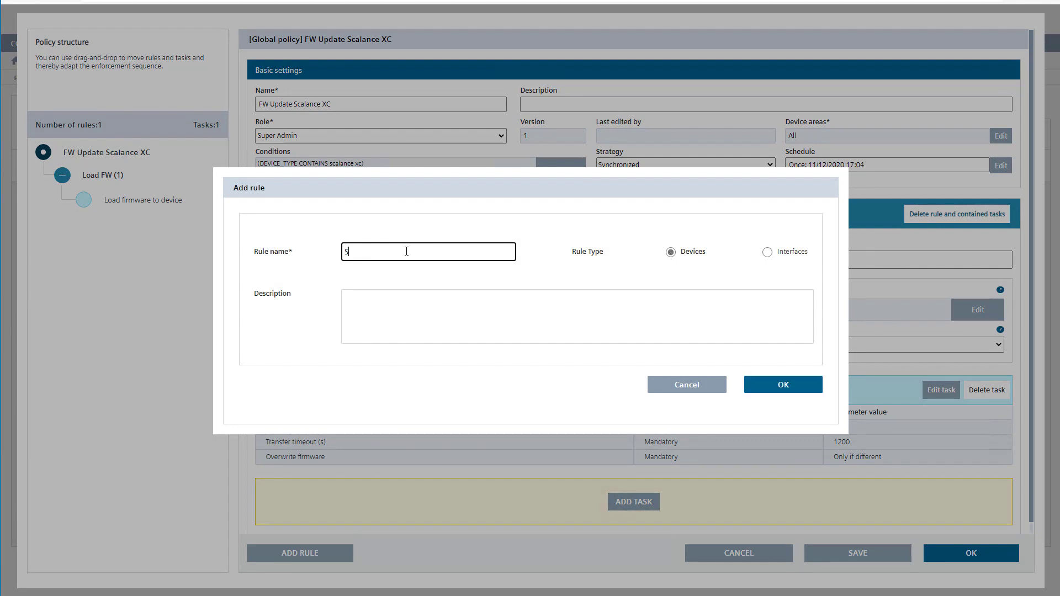
{"action": "type", "text": "et "}
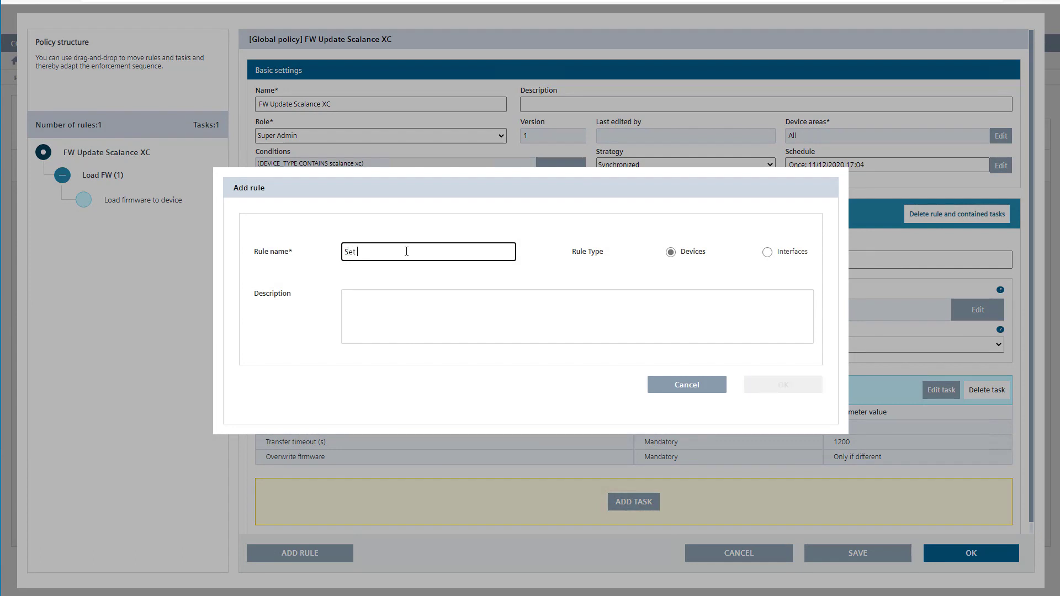
{"action": "type", "text": "FW"}
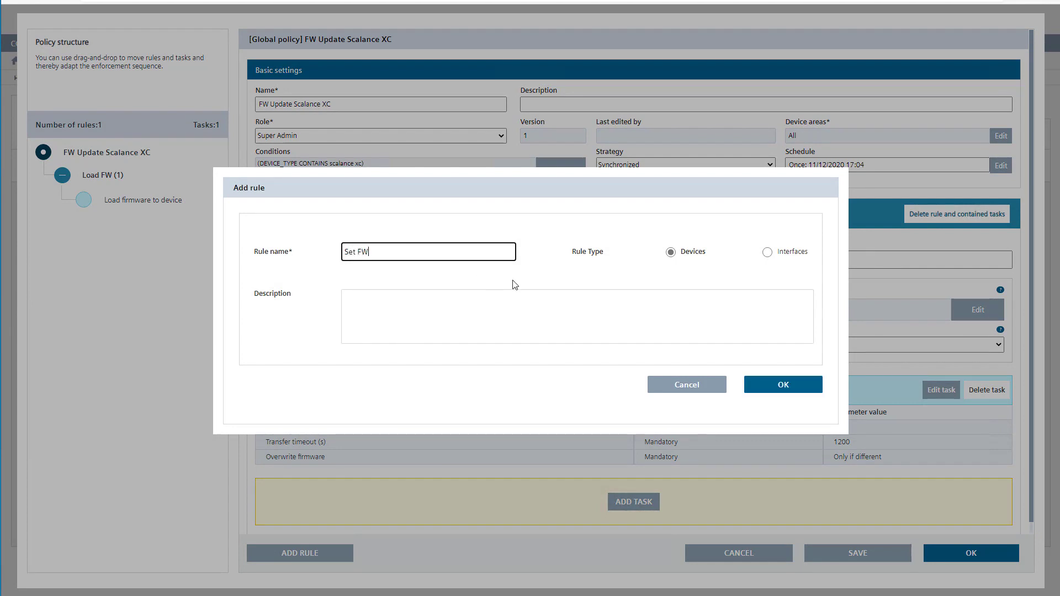
{"action": "left_click", "coordinate": [761, 385]}
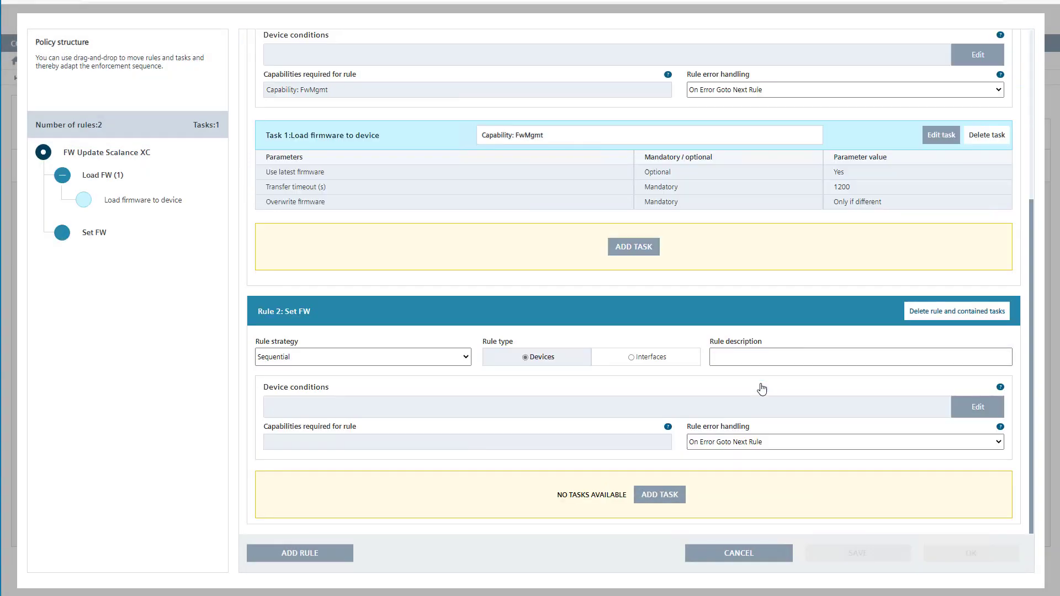
{"action": "left_click", "coordinate": [463, 365]}
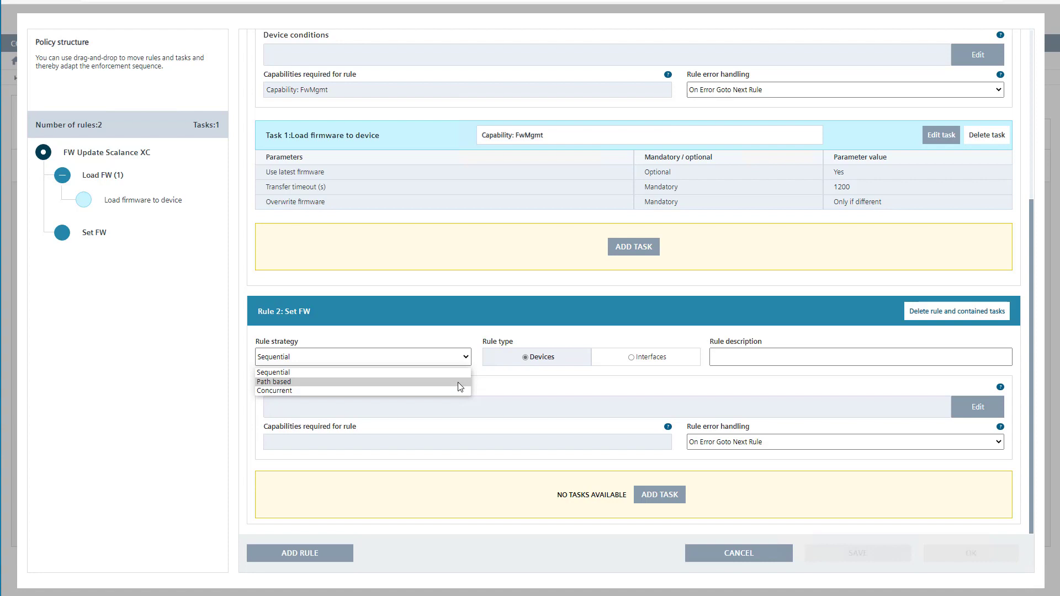
{"action": "left_click", "coordinate": [458, 382]}
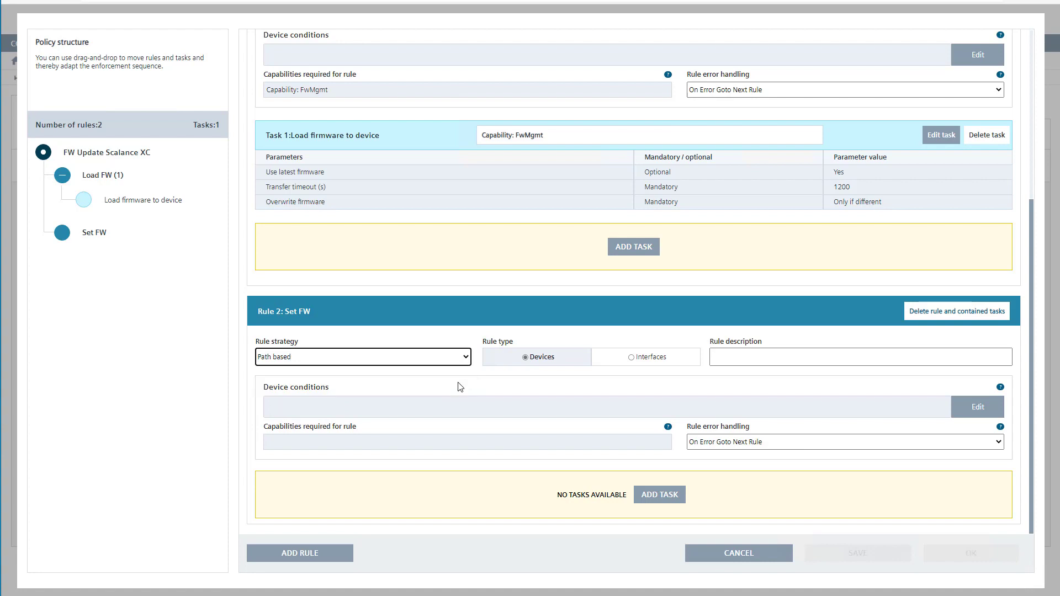
Add a Set firmware activation task with 1200 s timeout to Set FW.
{"action": "left_click", "coordinate": [652, 508]}
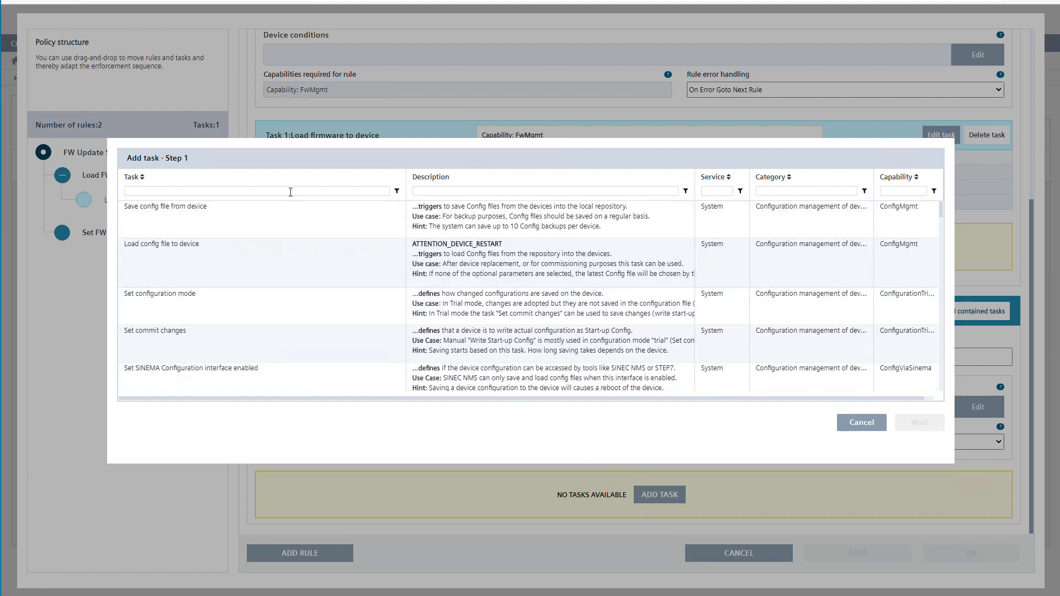
{"action": "left_click", "coordinate": [290, 191]}
{"action": "type", "text": "Set firme"}
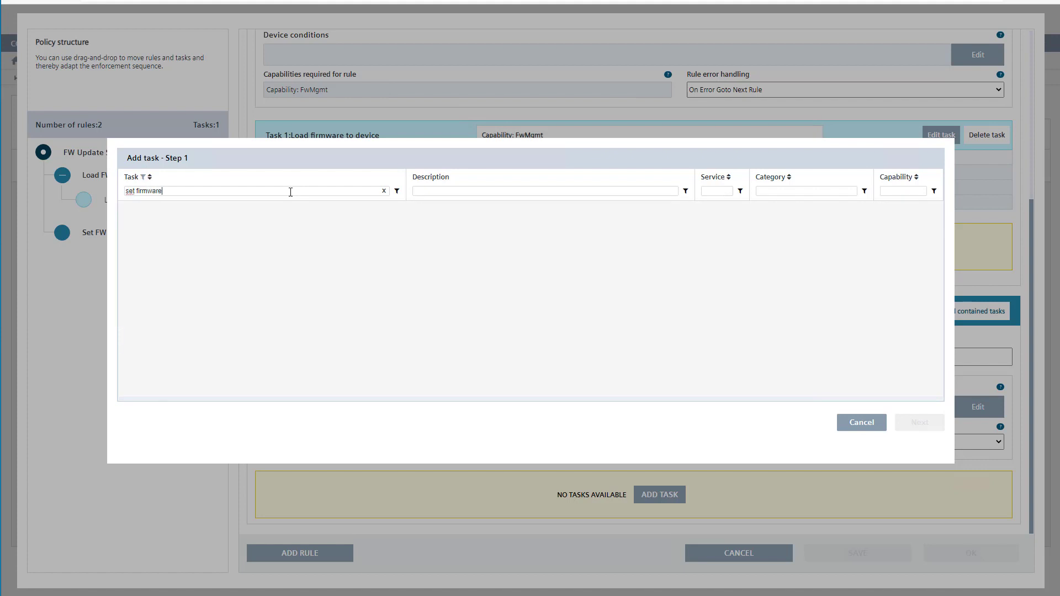
{"action": "type", "text": "are"}
{"action": "left_click", "coordinate": [313, 227]}
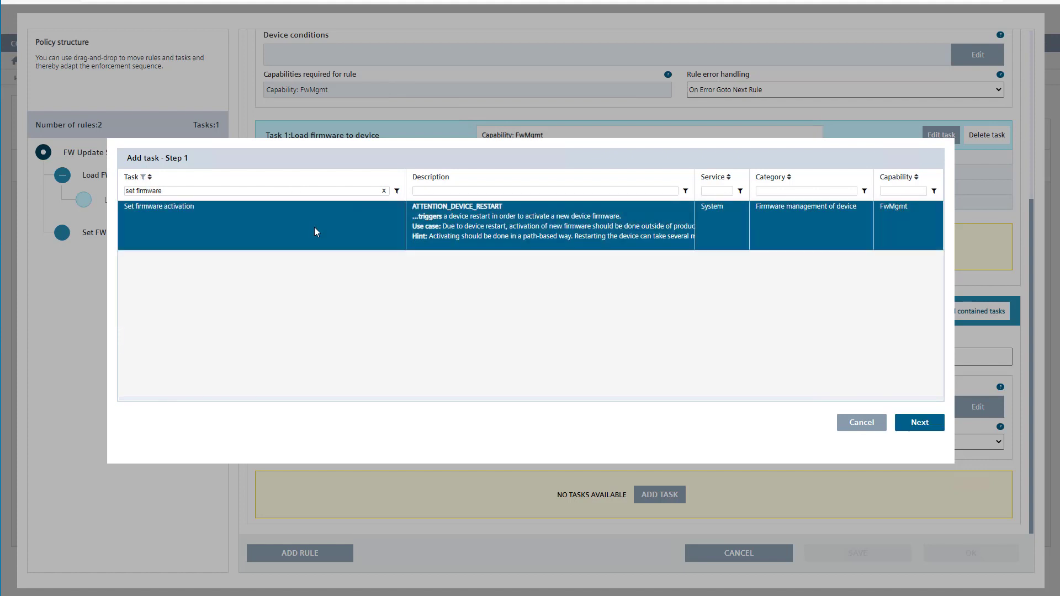
{"action": "left_click", "coordinate": [905, 429]}
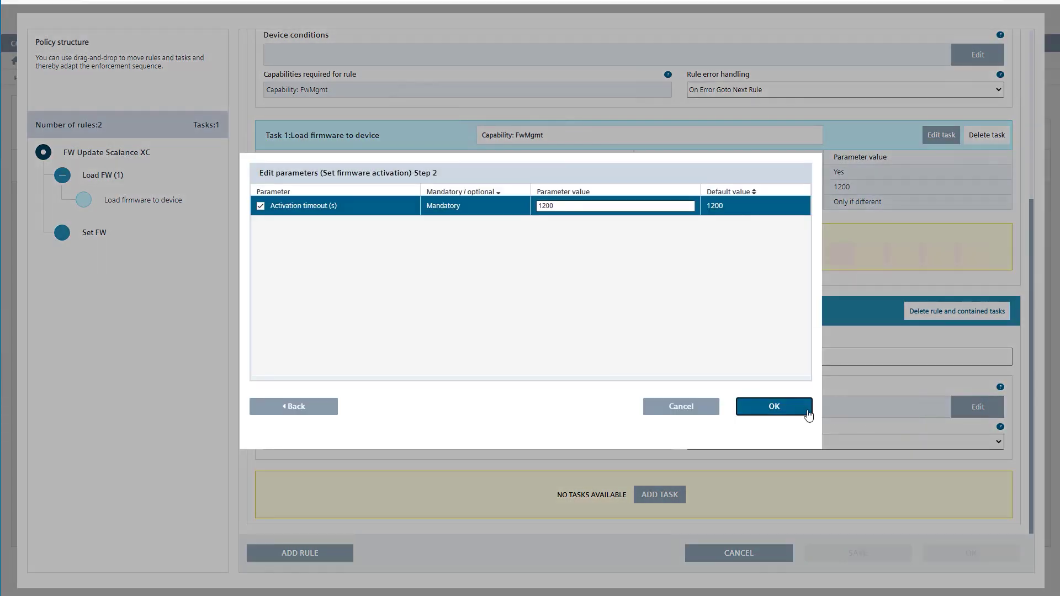
{"action": "left_click", "coordinate": [807, 413]}
Save the two-rule policy and return to the policies list.
{"action": "scroll", "coordinate": [810, 409], "scroll_direction": "down", "scroll_amount": 2}
{"action": "left_click", "coordinate": [850, 565]}
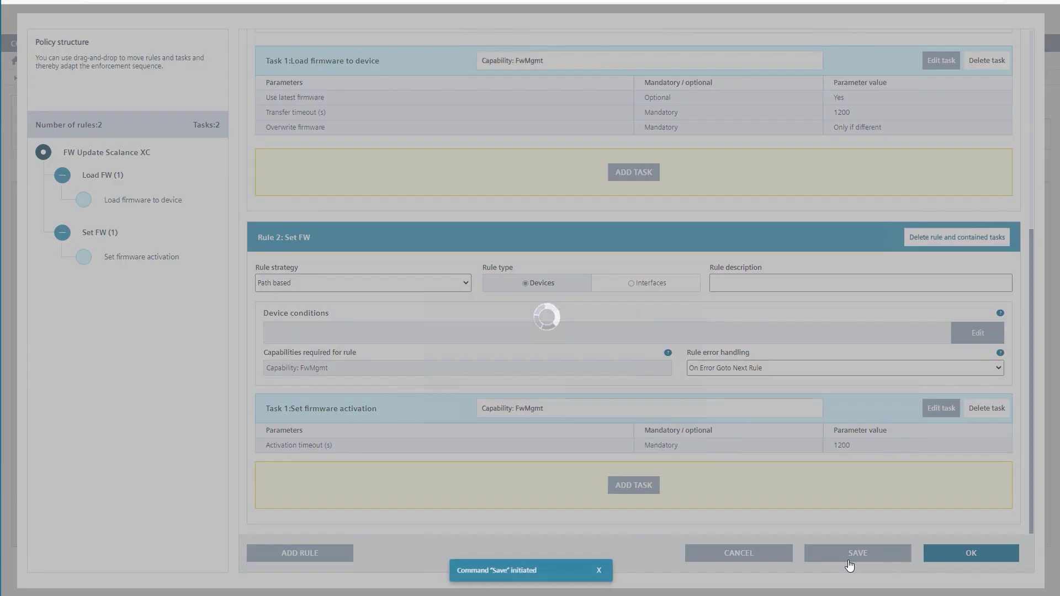
{"action": "left_click", "coordinate": [939, 558]}
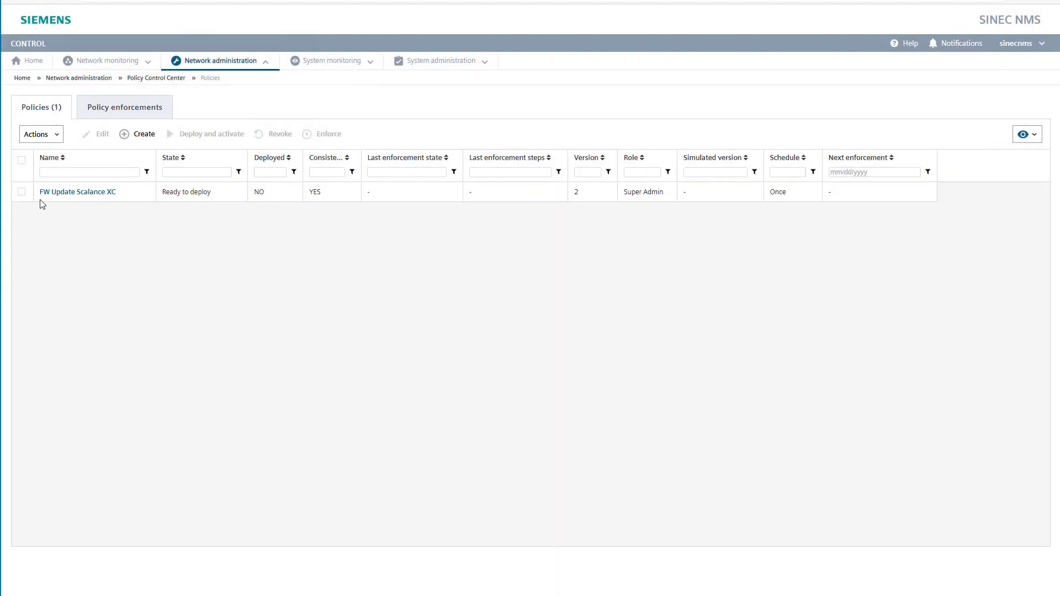
Deploy and activate FW Update Scalance XC, then run a simulation of it.
{"action": "left_click", "coordinate": [22, 191]}
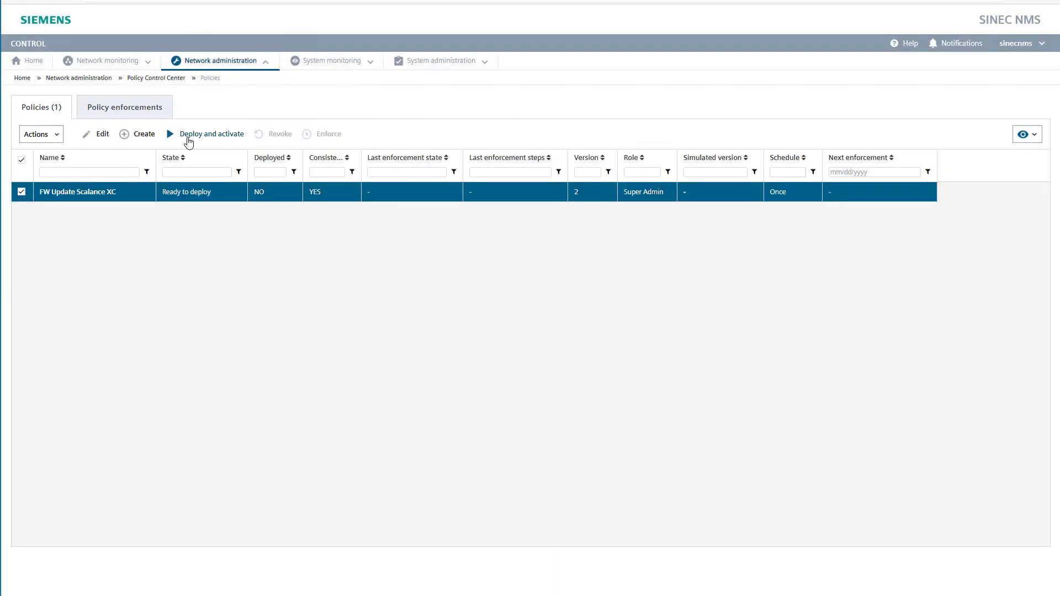
{"action": "left_click", "coordinate": [188, 142]}
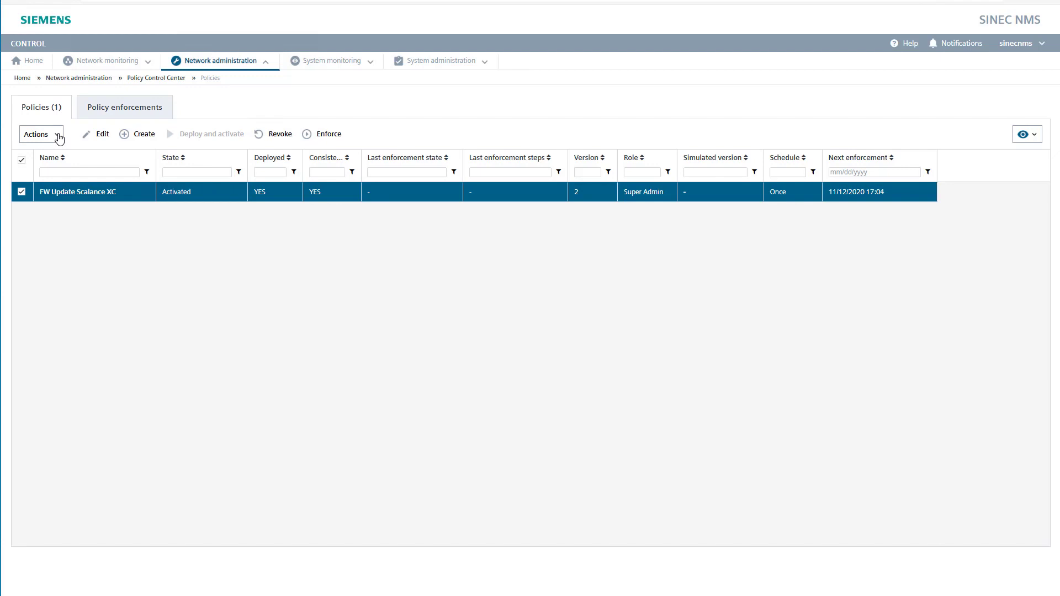
{"action": "left_click", "coordinate": [59, 137]}
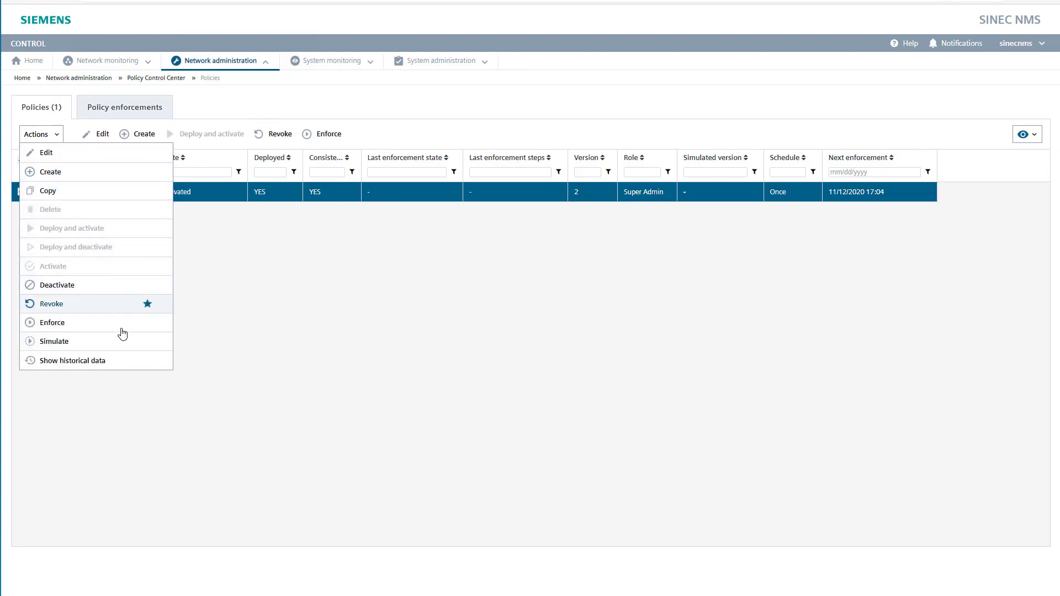
{"action": "left_click", "coordinate": [122, 343]}
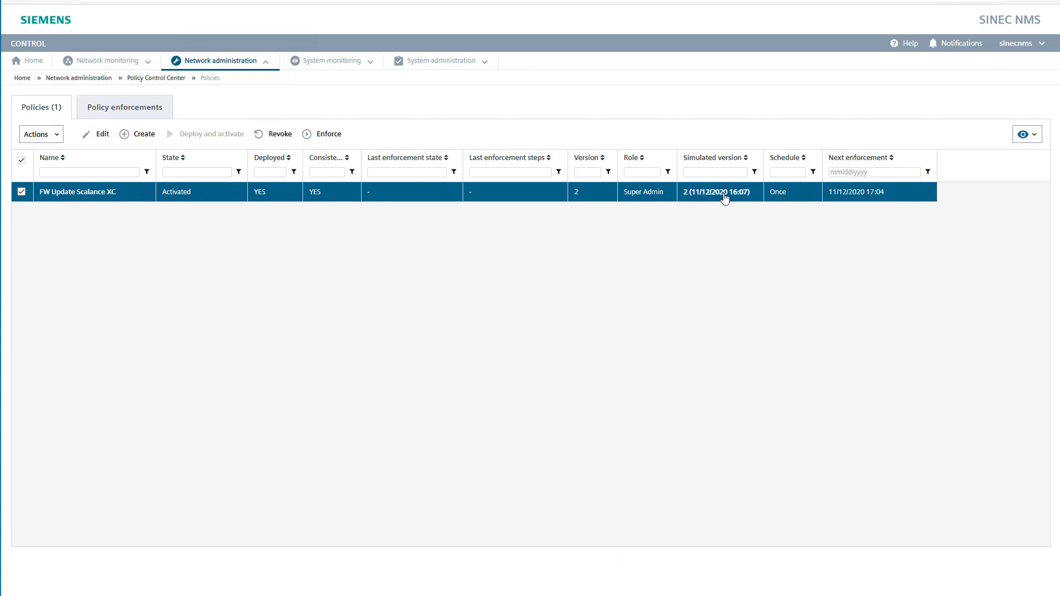
{"action": "left_click", "coordinate": [725, 193]}
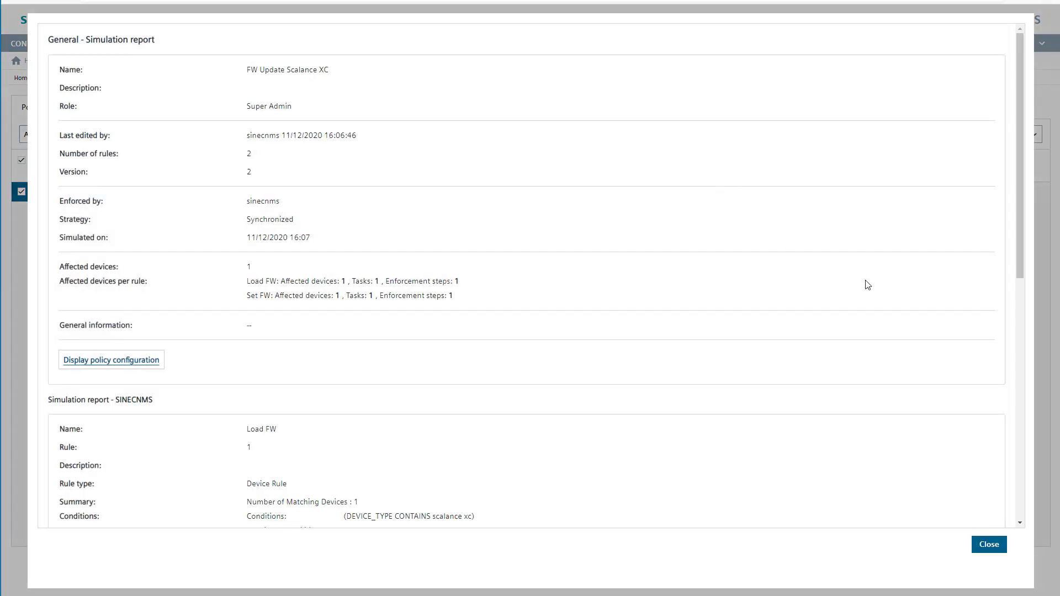
{"action": "scroll", "coordinate": [866, 284], "scroll_direction": "down", "scroll_amount": 1}
{"action": "scroll", "coordinate": [866, 284], "scroll_direction": "down", "scroll_amount": 6}
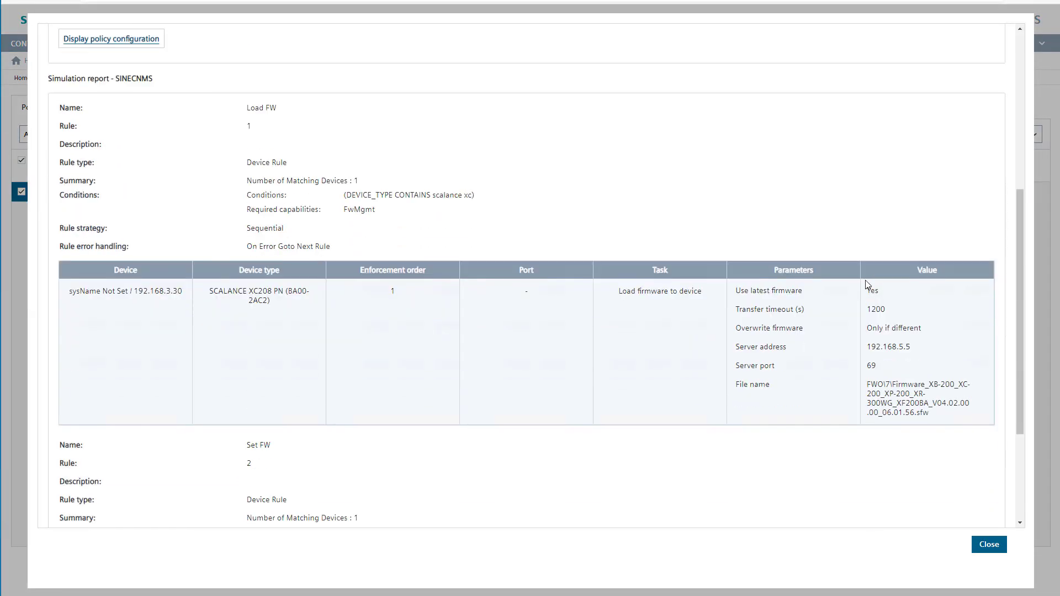
{"action": "scroll", "coordinate": [868, 325], "scroll_direction": "down", "scroll_amount": 2}
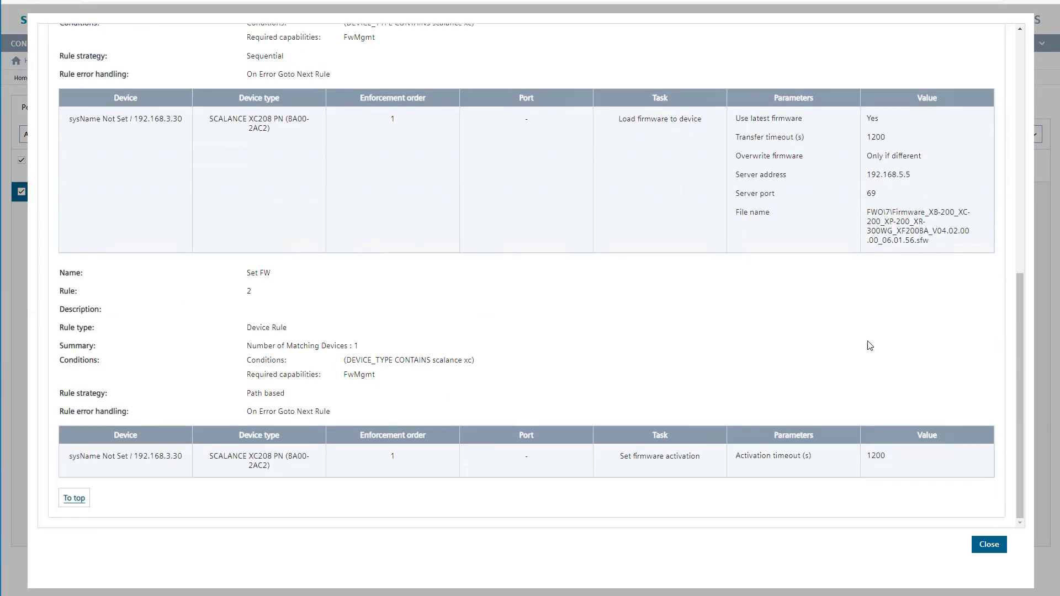
{"action": "left_click", "coordinate": [981, 545]}
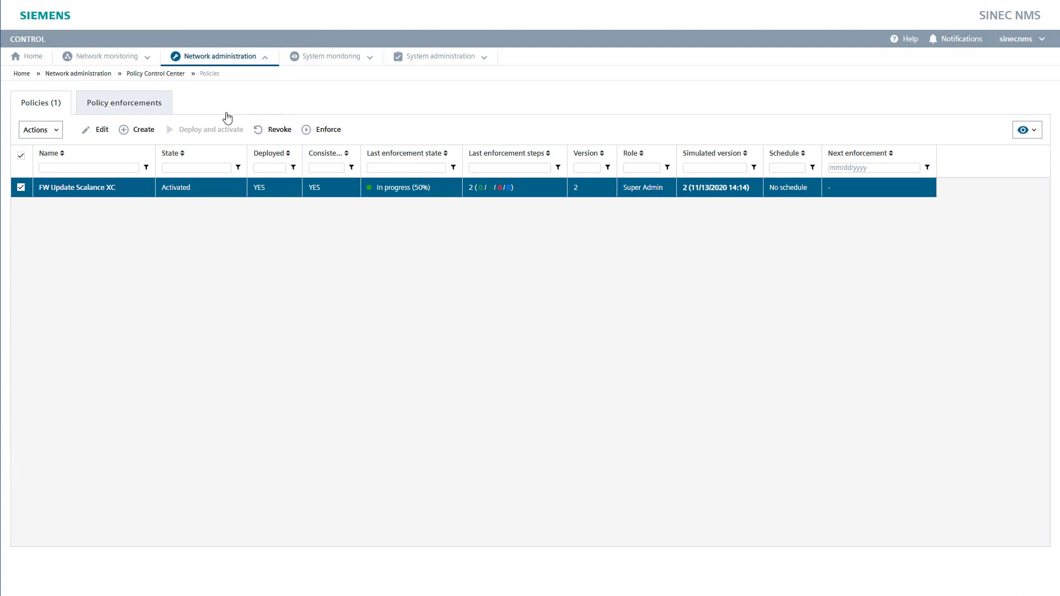
Review the running enforcement's report in Policy enforcements, then close it.
{"action": "left_click", "coordinate": [161, 110]}
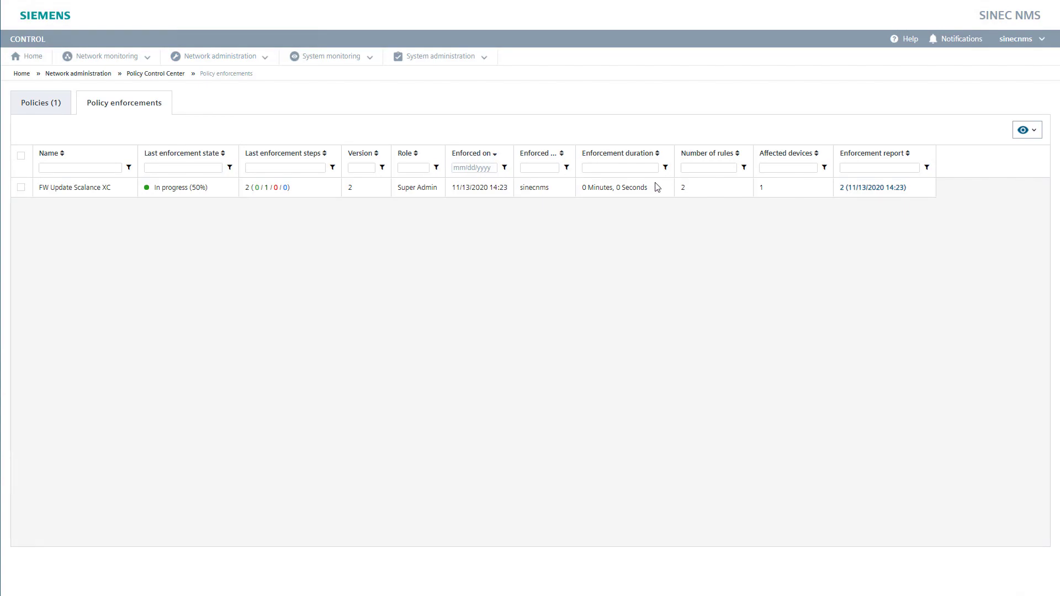
{"action": "left_click", "coordinate": [845, 189]}
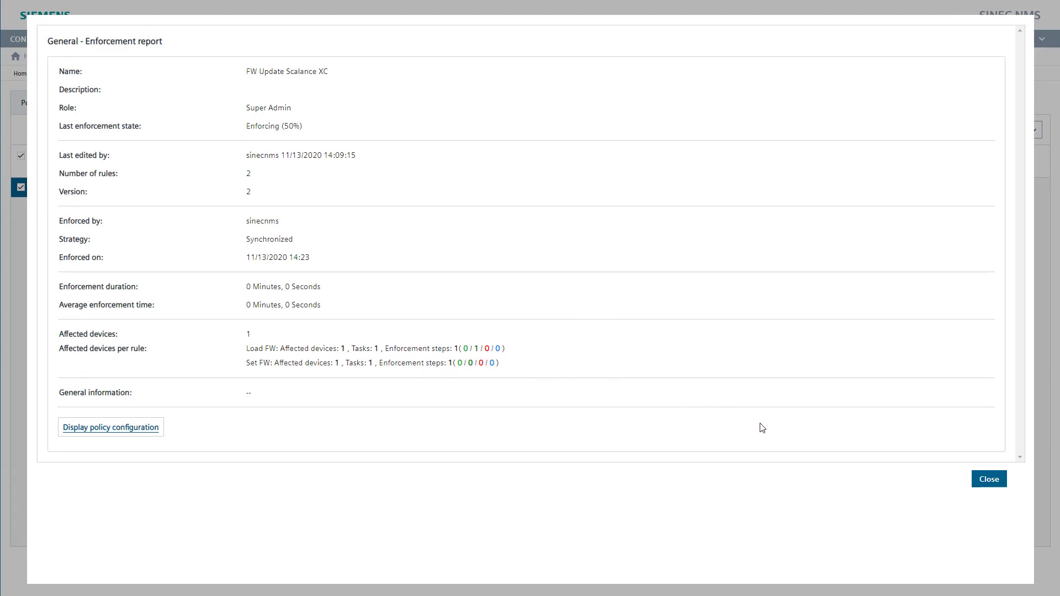
{"action": "left_click", "coordinate": [985, 481]}
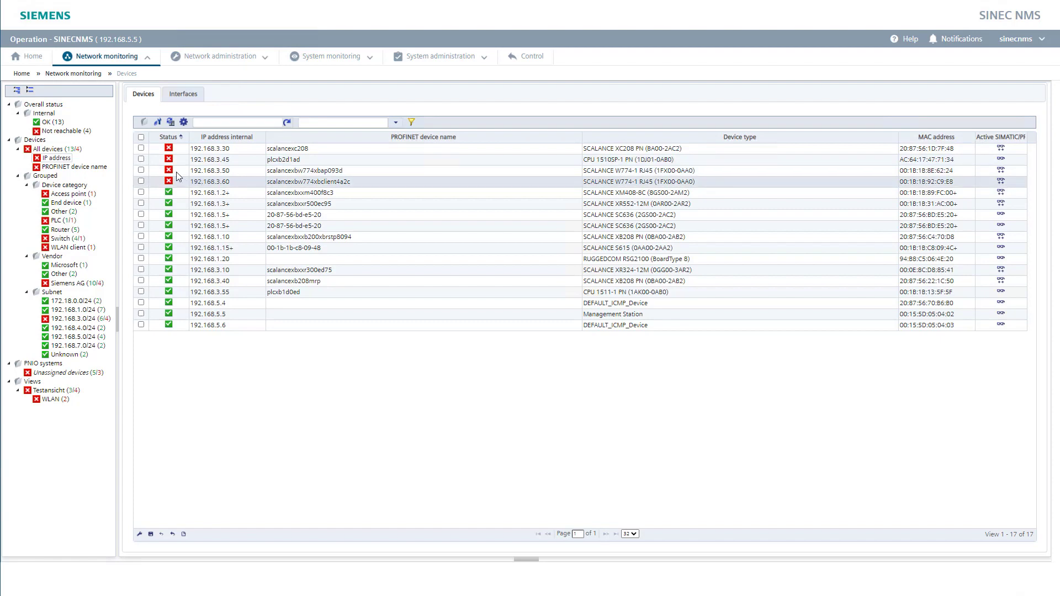
Show the network topology map and inspect the SCALANCE XR300 switch's details.
{"action": "mouse_move", "coordinate": [136, 62]}
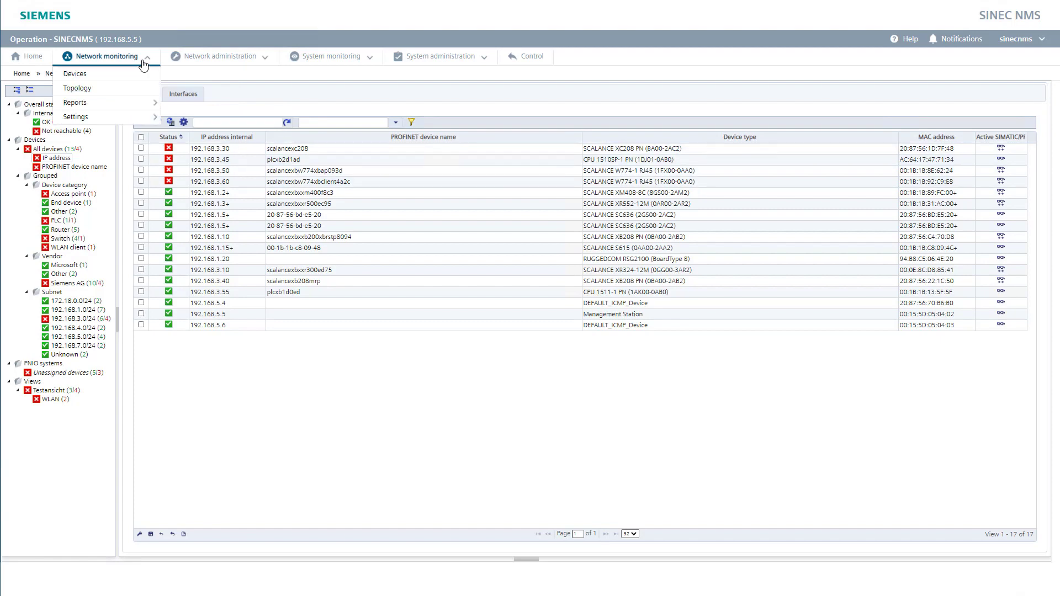
{"action": "left_click", "coordinate": [137, 96]}
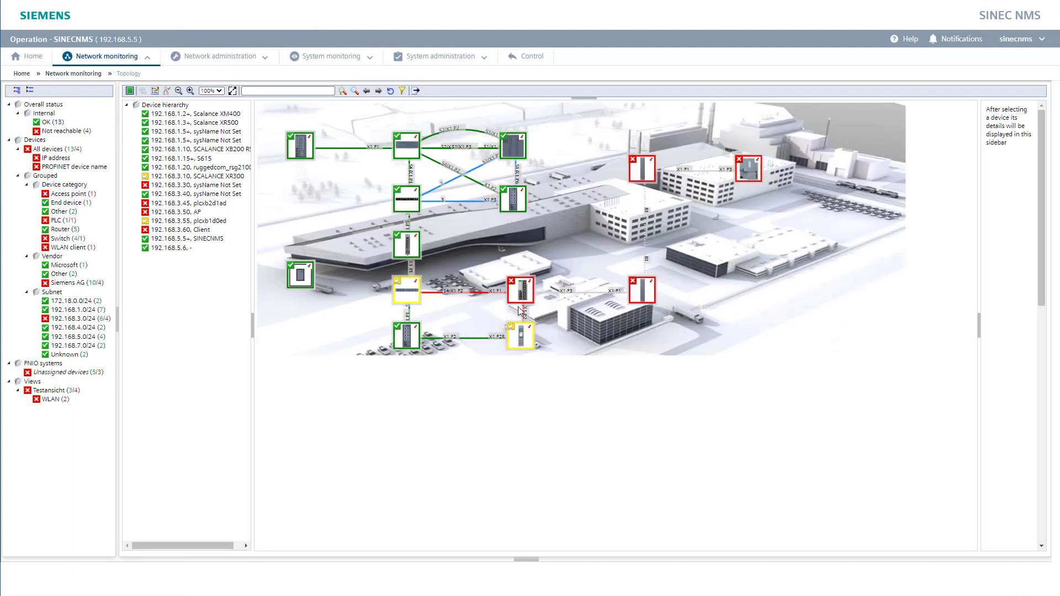
{"action": "mouse_move", "coordinate": [513, 331]}
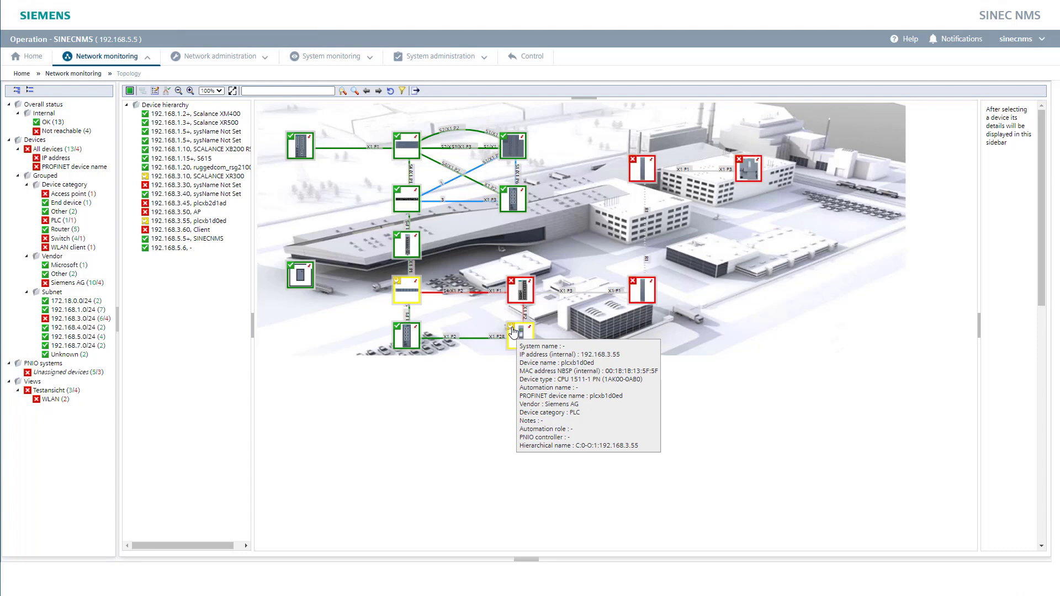
{"action": "mouse_move", "coordinate": [510, 303]}
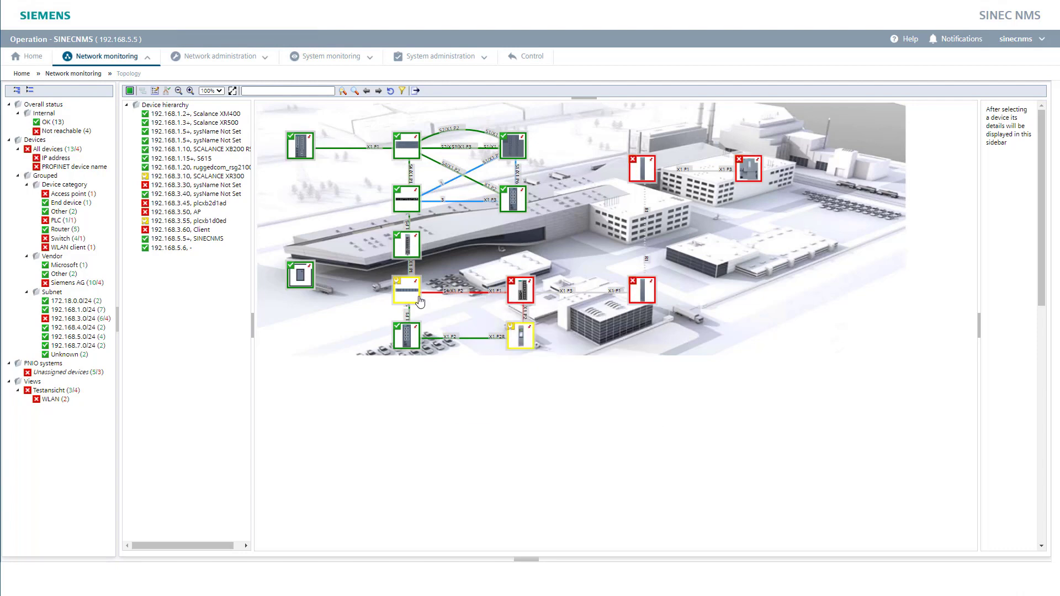
{"action": "mouse_move", "coordinate": [413, 302]}
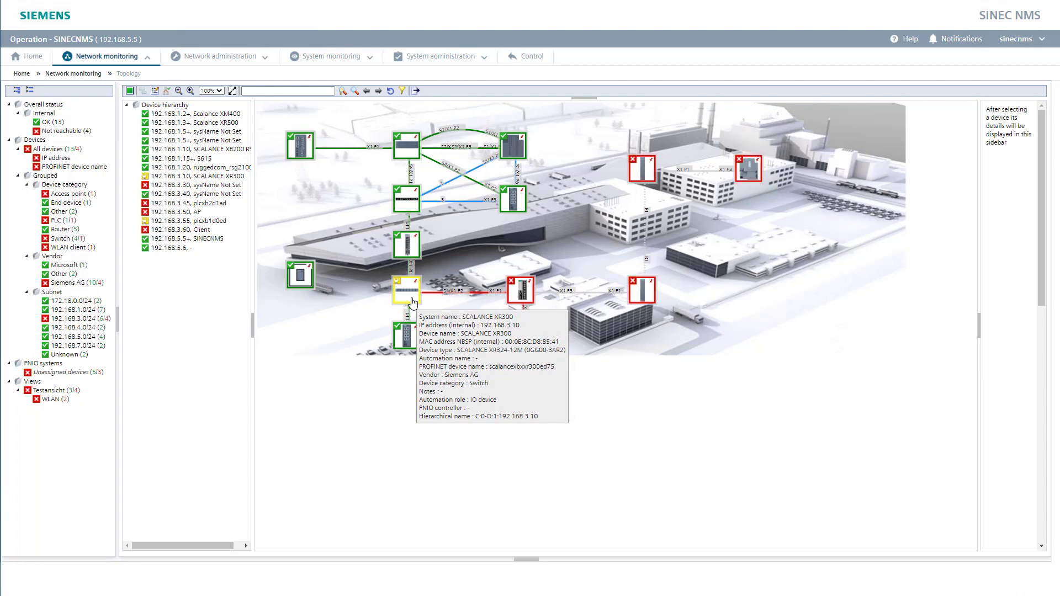
{"action": "double_click", "coordinate": [412, 301]}
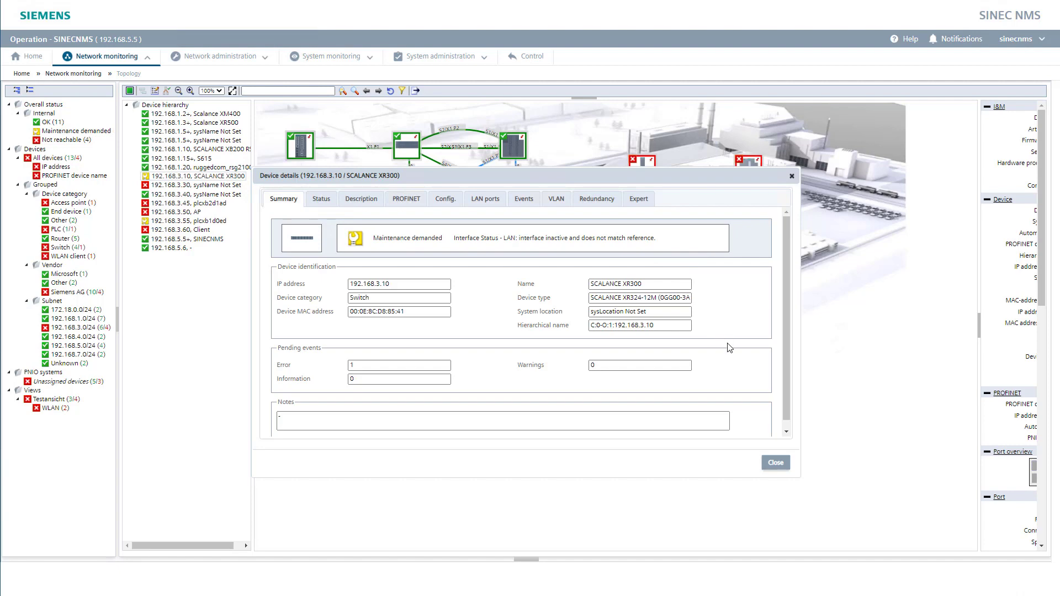
{"action": "left_click", "coordinate": [774, 464]}
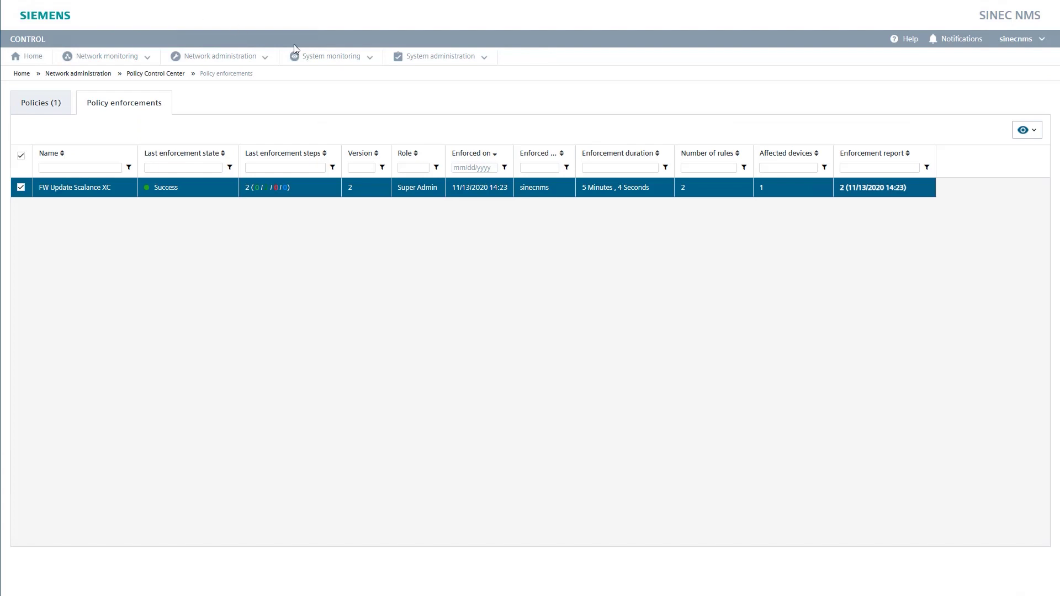
Review the finished enforcement report confirming Success after 5 minutes 4 seconds, then close it.
{"action": "left_click", "coordinate": [858, 190]}
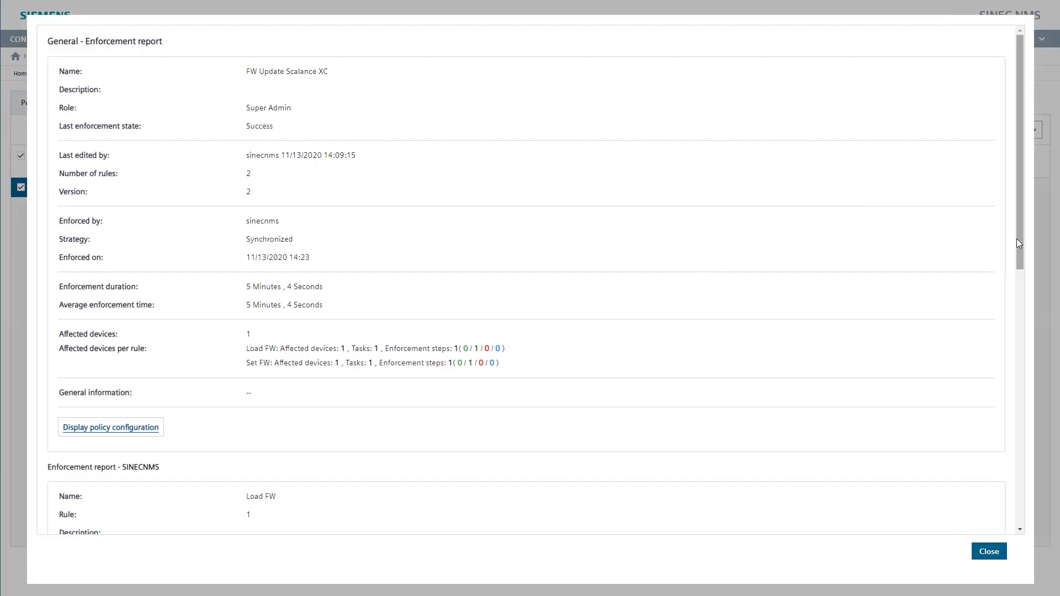
{"action": "left_click_drag", "start_coordinate": [1018, 244], "coordinate": [993, 500]}
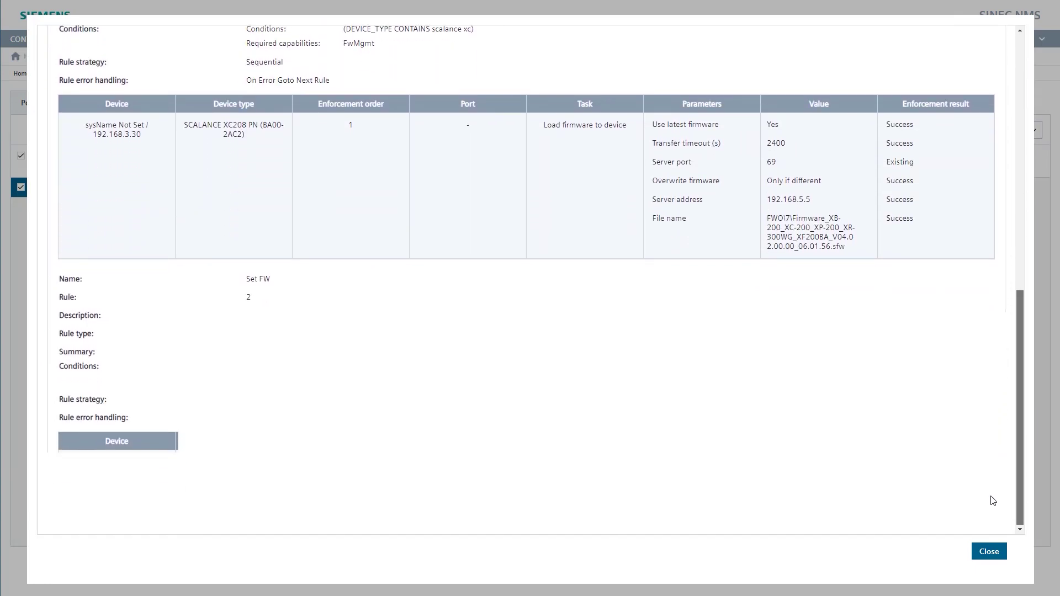
{"action": "left_click", "coordinate": [988, 559]}
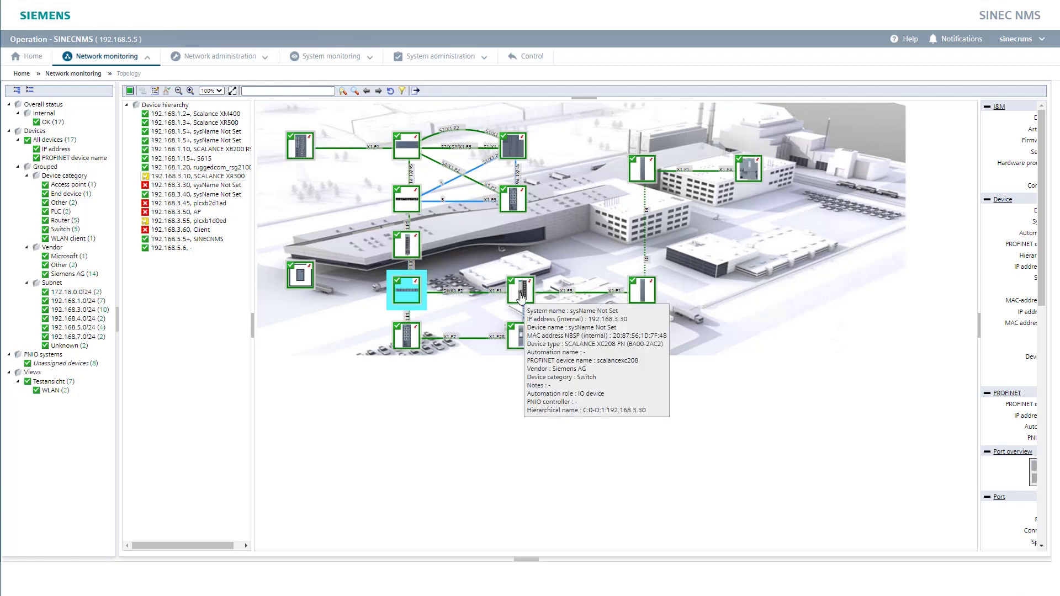
{"action": "double_click", "coordinate": [522, 296]}
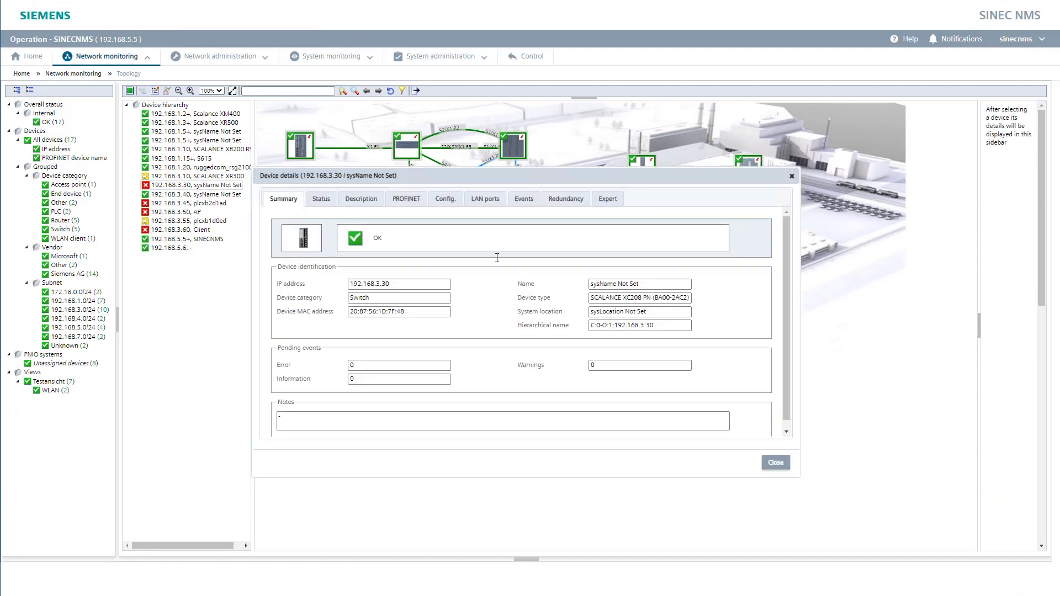
{"action": "left_click", "coordinate": [368, 204]}
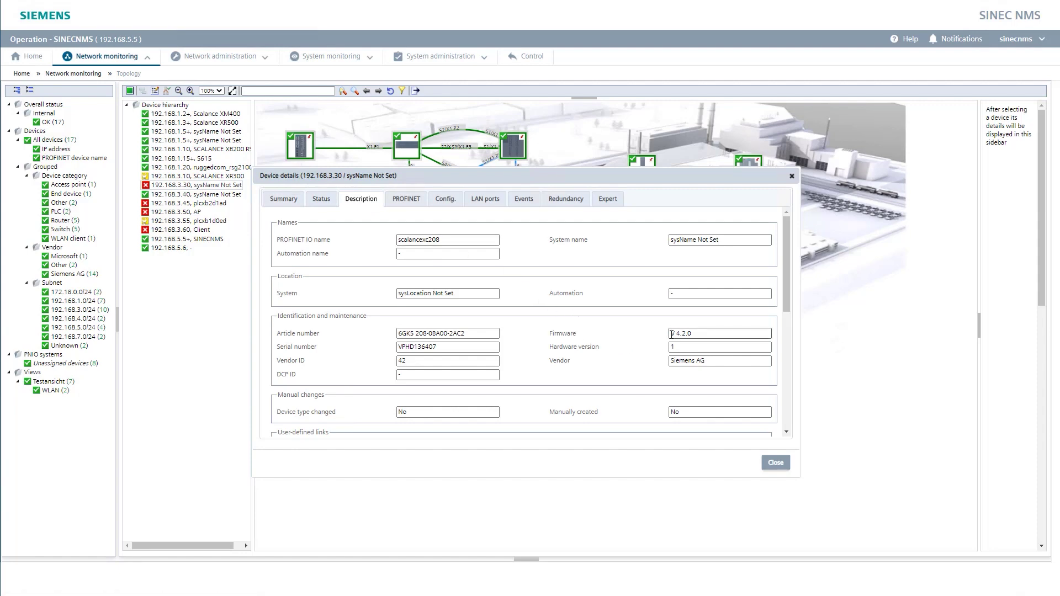
{"action": "triple_click", "coordinate": [704, 335]}
{"action": "left_click", "coordinate": [775, 463]}
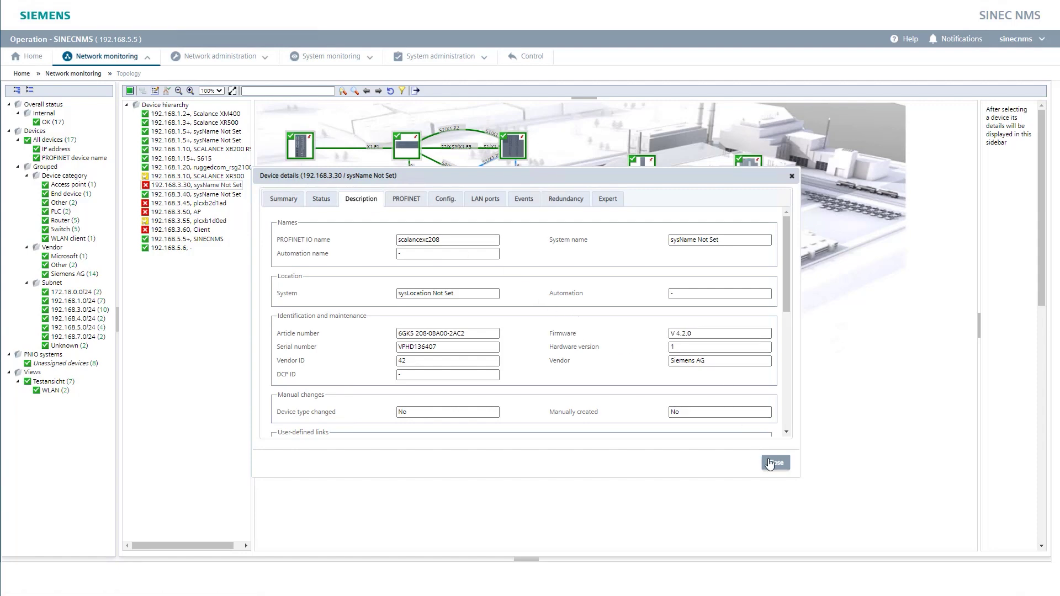